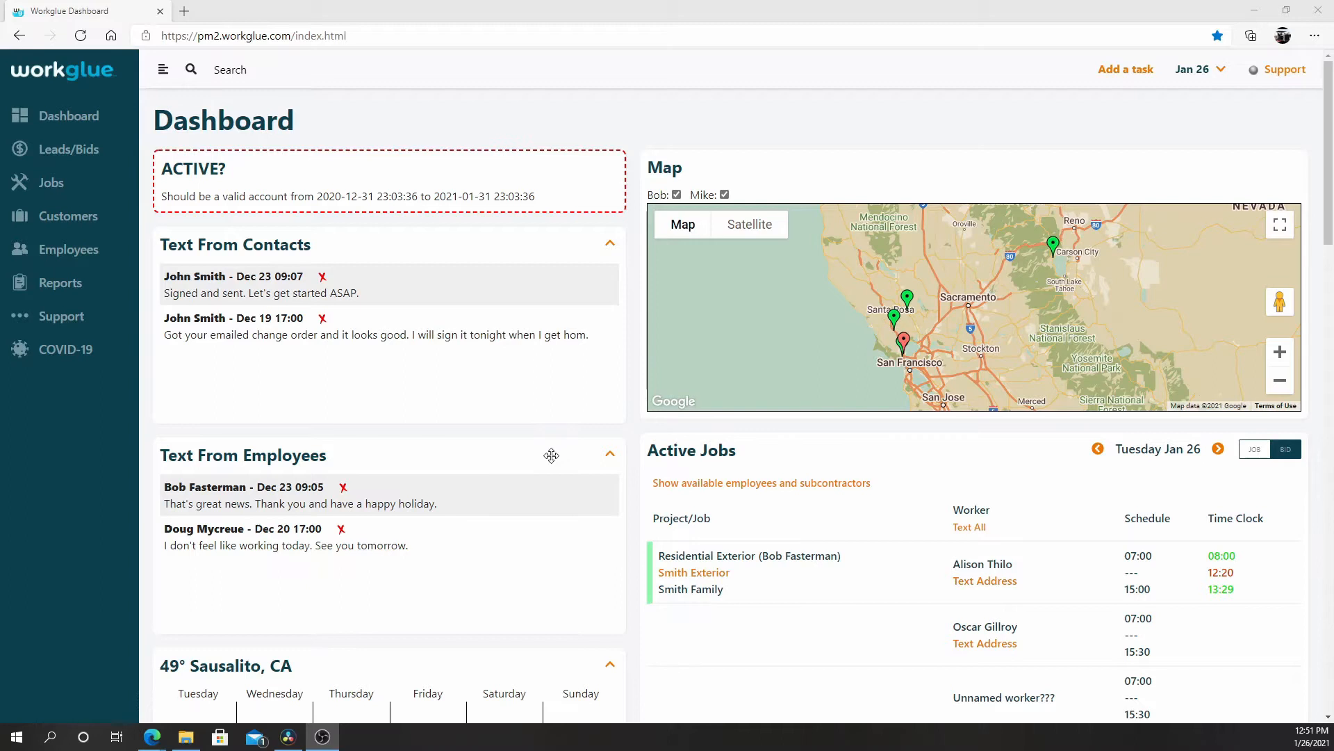
Open the employees' Time Clock review and browse back to Sunday January 24, returning to Monday January 25.
left_click(75, 256)
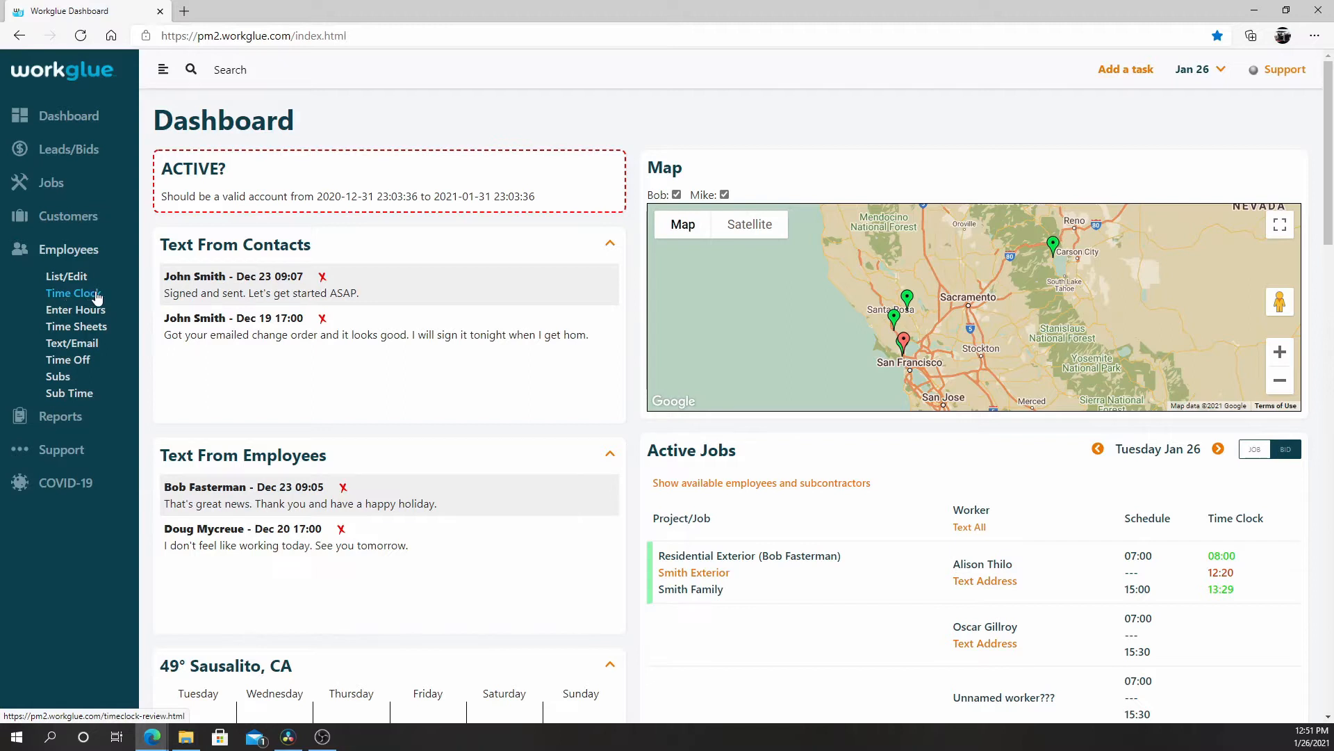
left_click(96, 298)
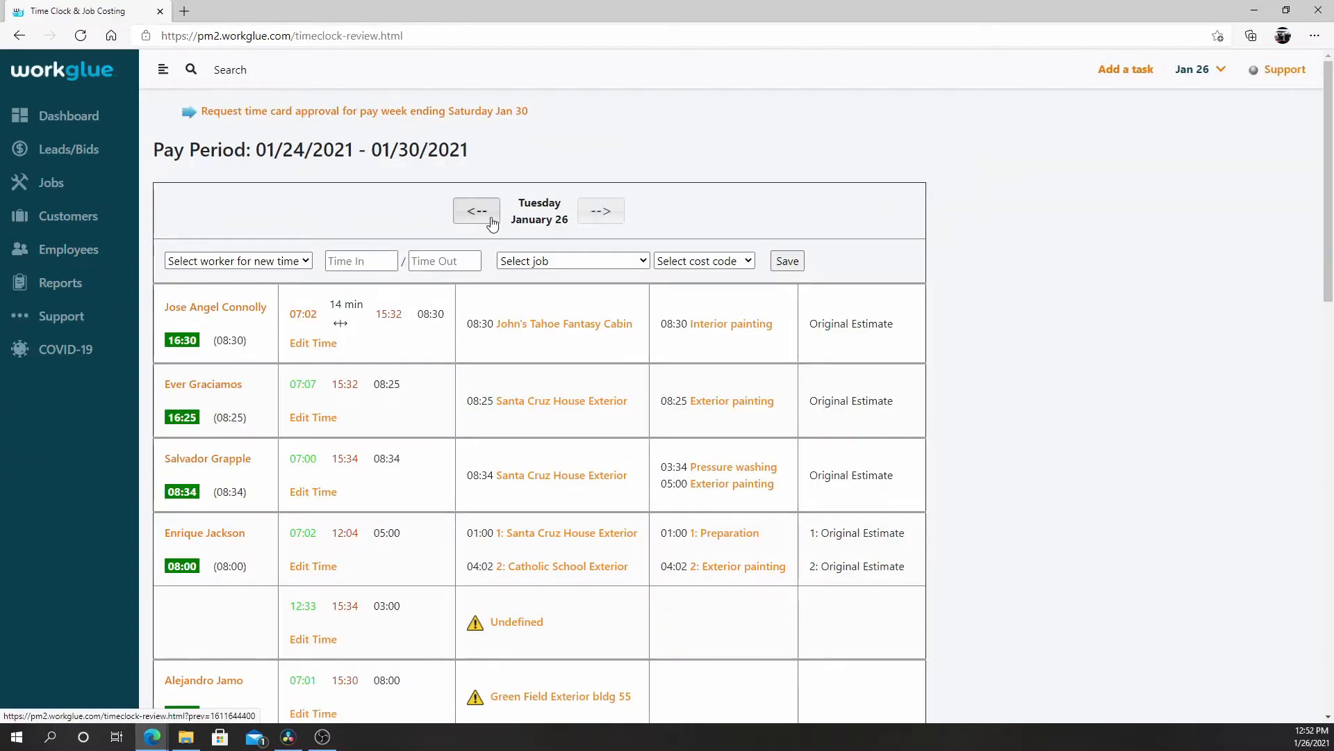
left_click(499, 219)
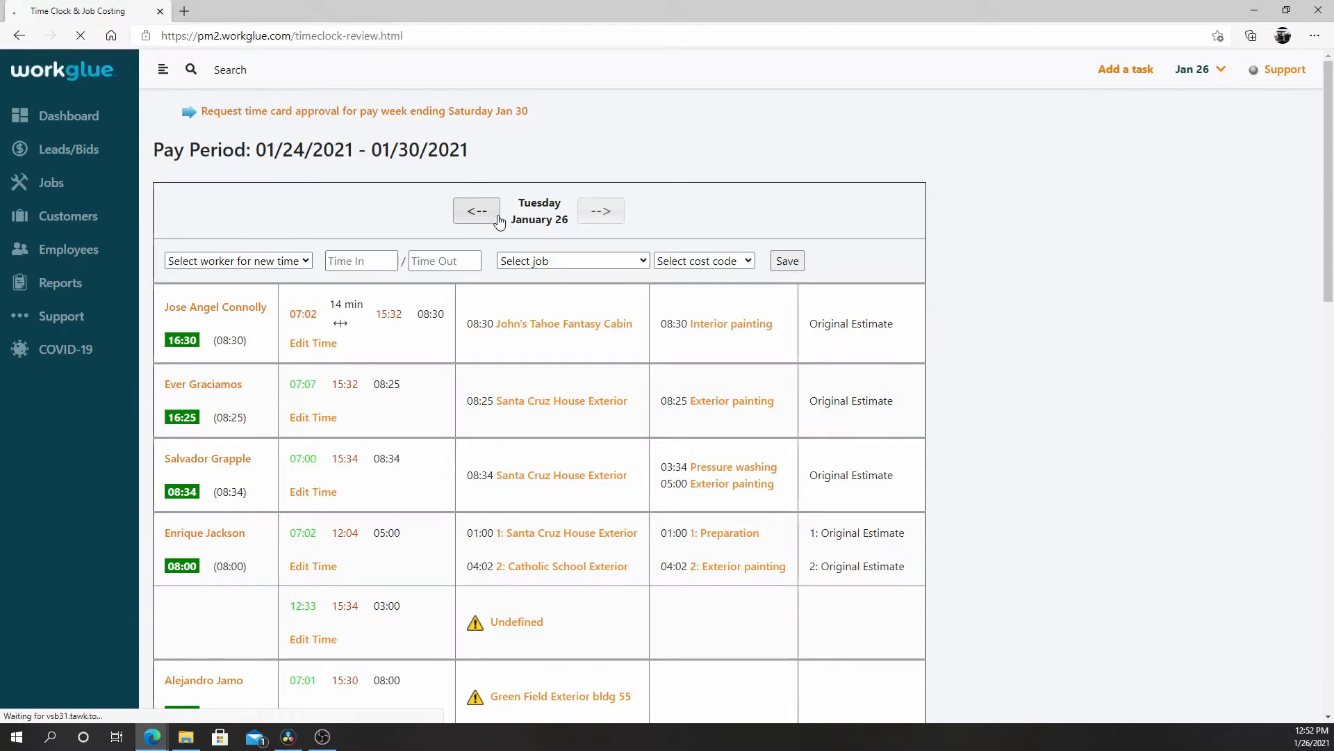
left_click(422, 215)
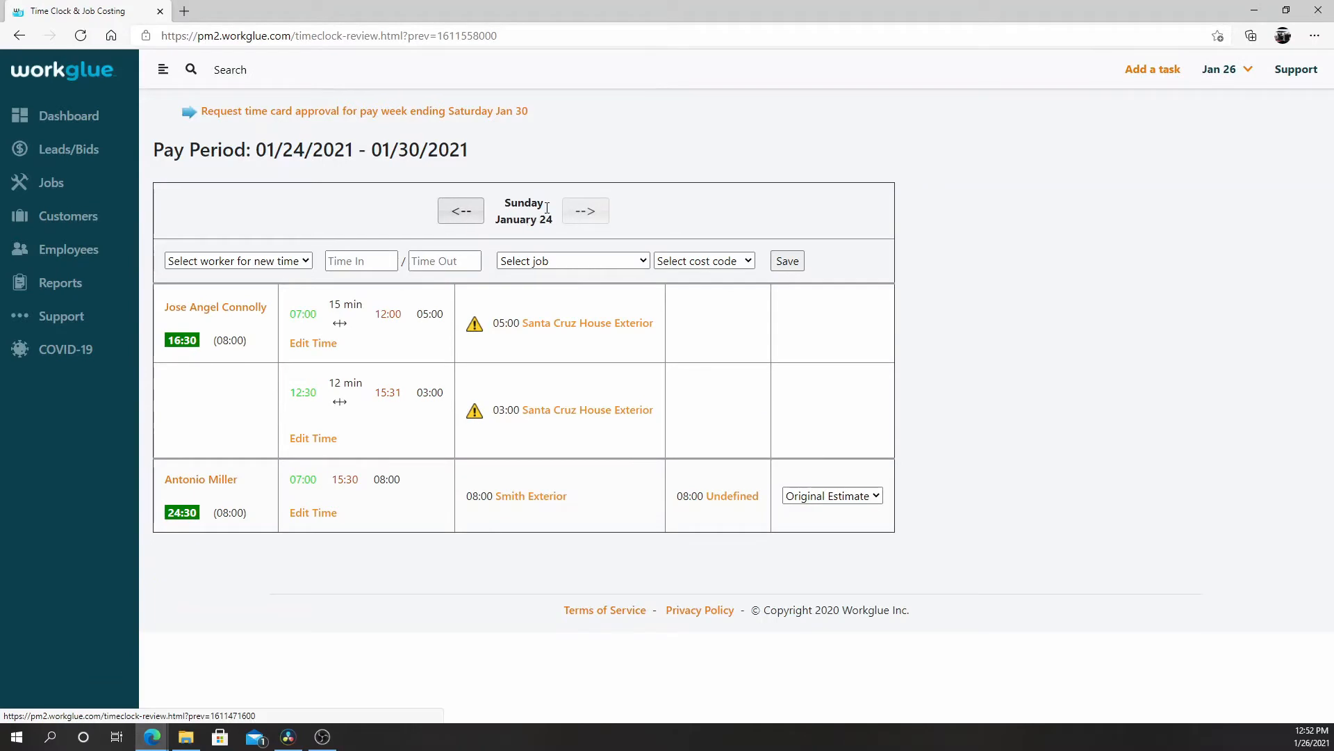
left_click(586, 214)
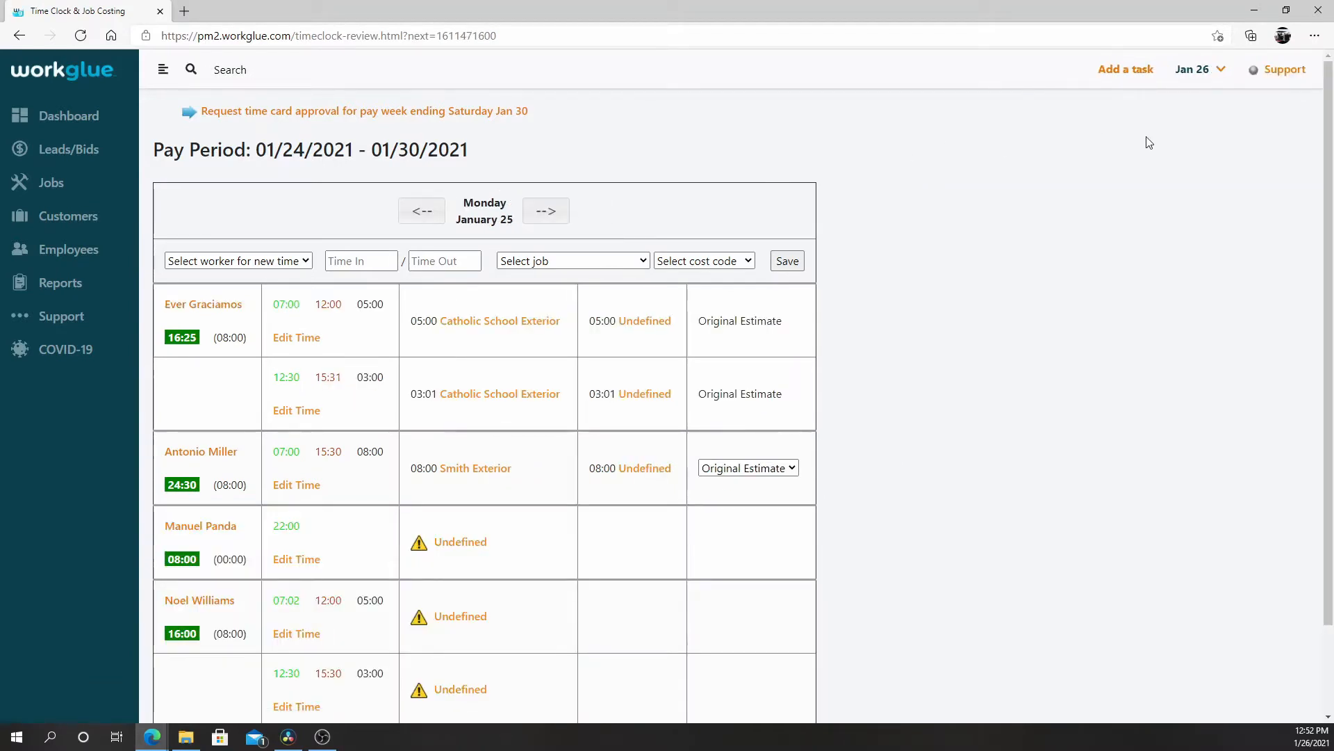
Switch the time clock review to Monday January 11, 2021 and look through that day's worker entries.
left_click(1213, 71)
left_click(1190, 236)
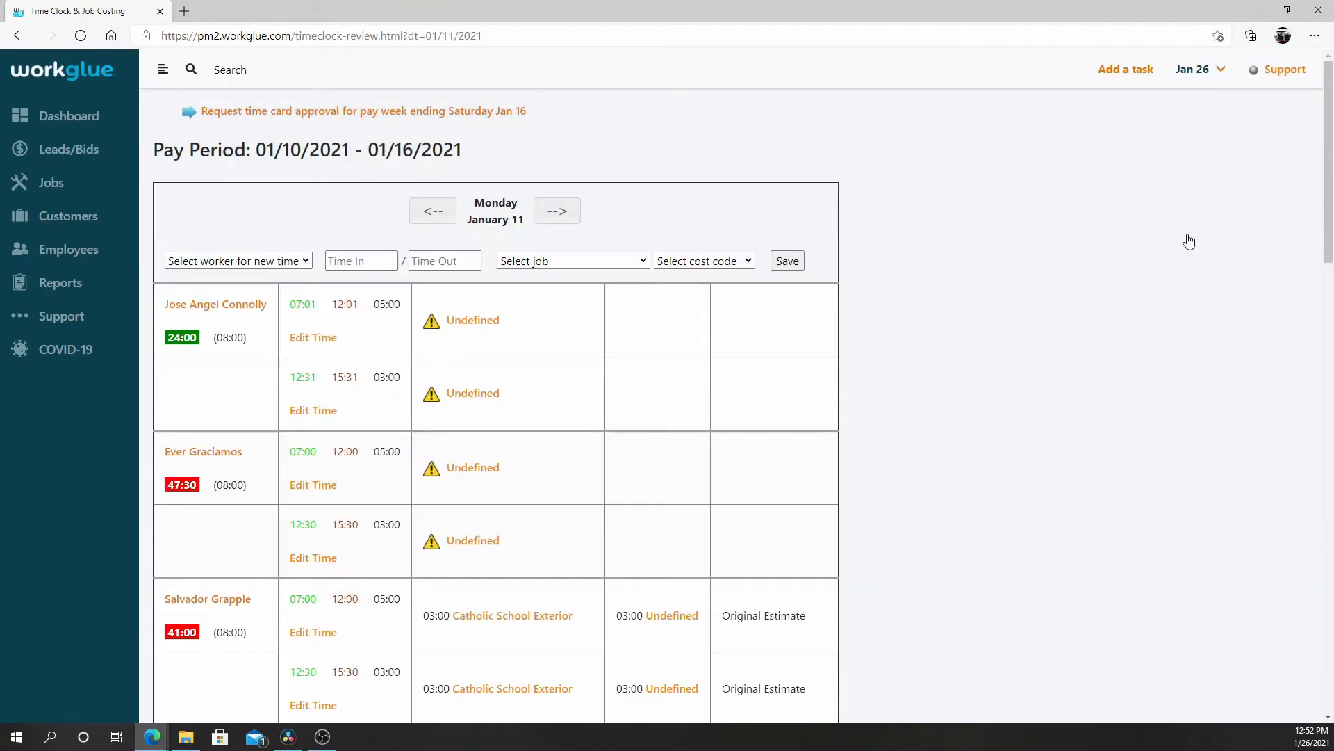
scroll(1189, 241, "down", 4)
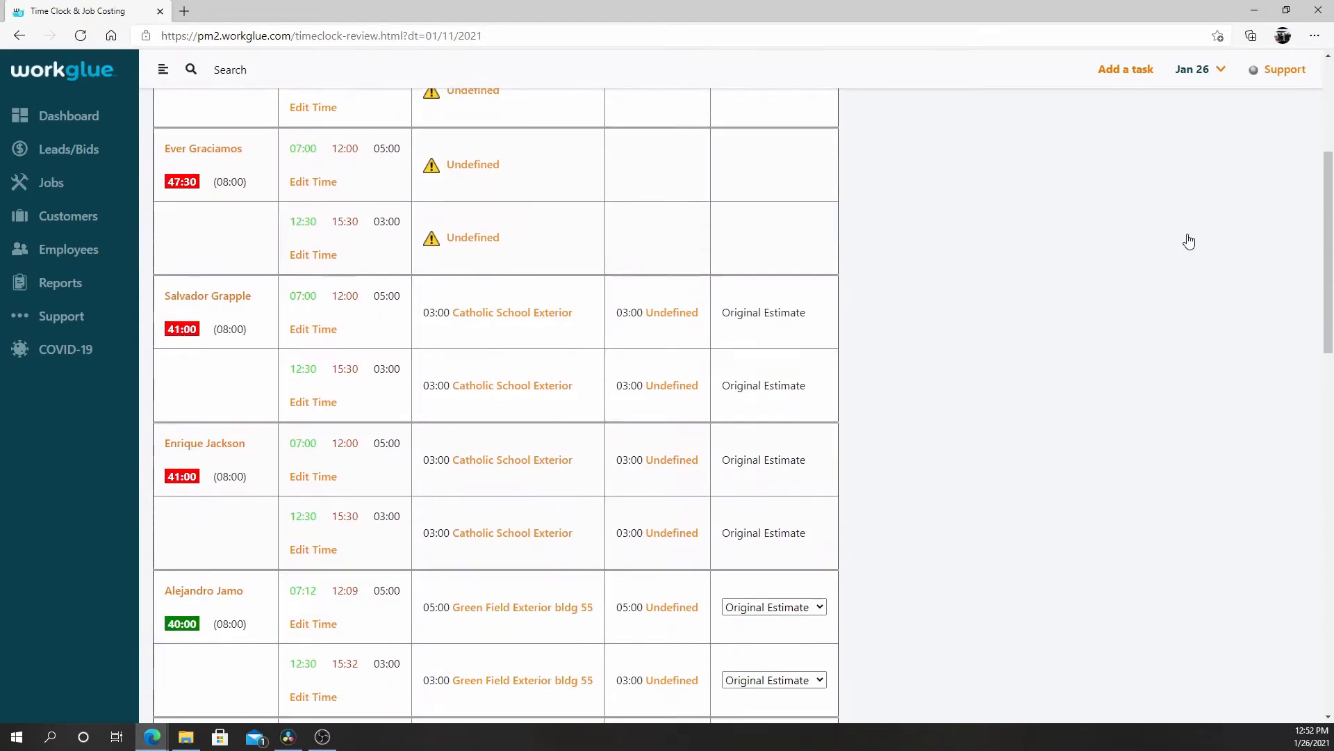
scroll(1189, 241, "down", 3)
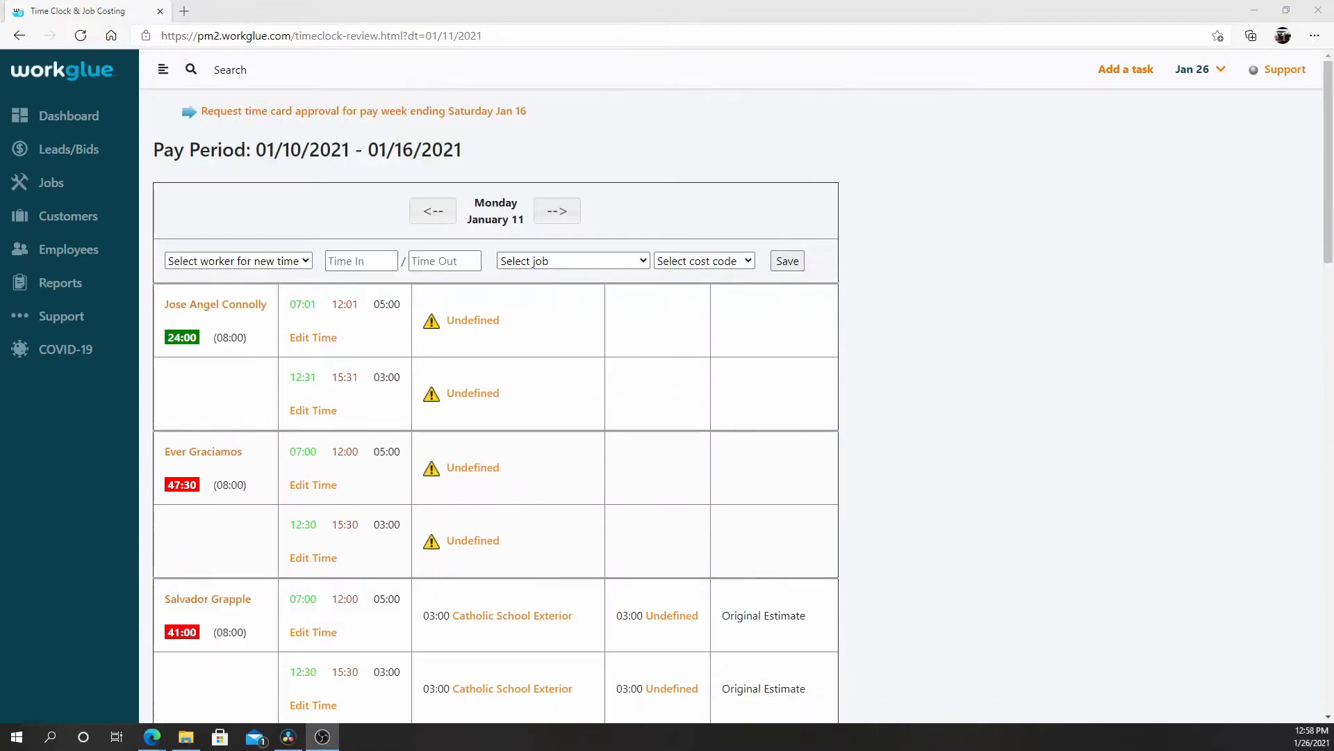
Pick a worker for a new January 11 time entry and set the time in to 08:00 and the time out to 13:00.
left_click(304, 261)
left_click(275, 306)
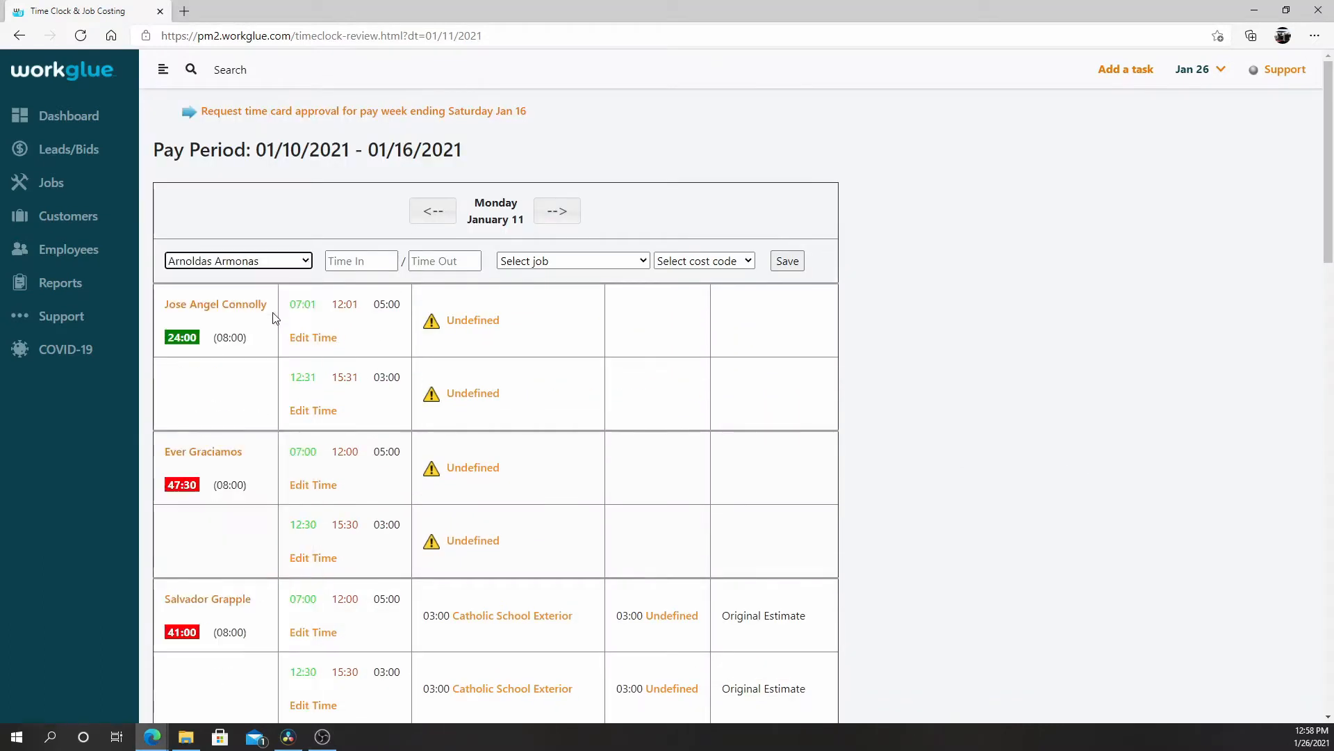
left_click(369, 268)
type("08")
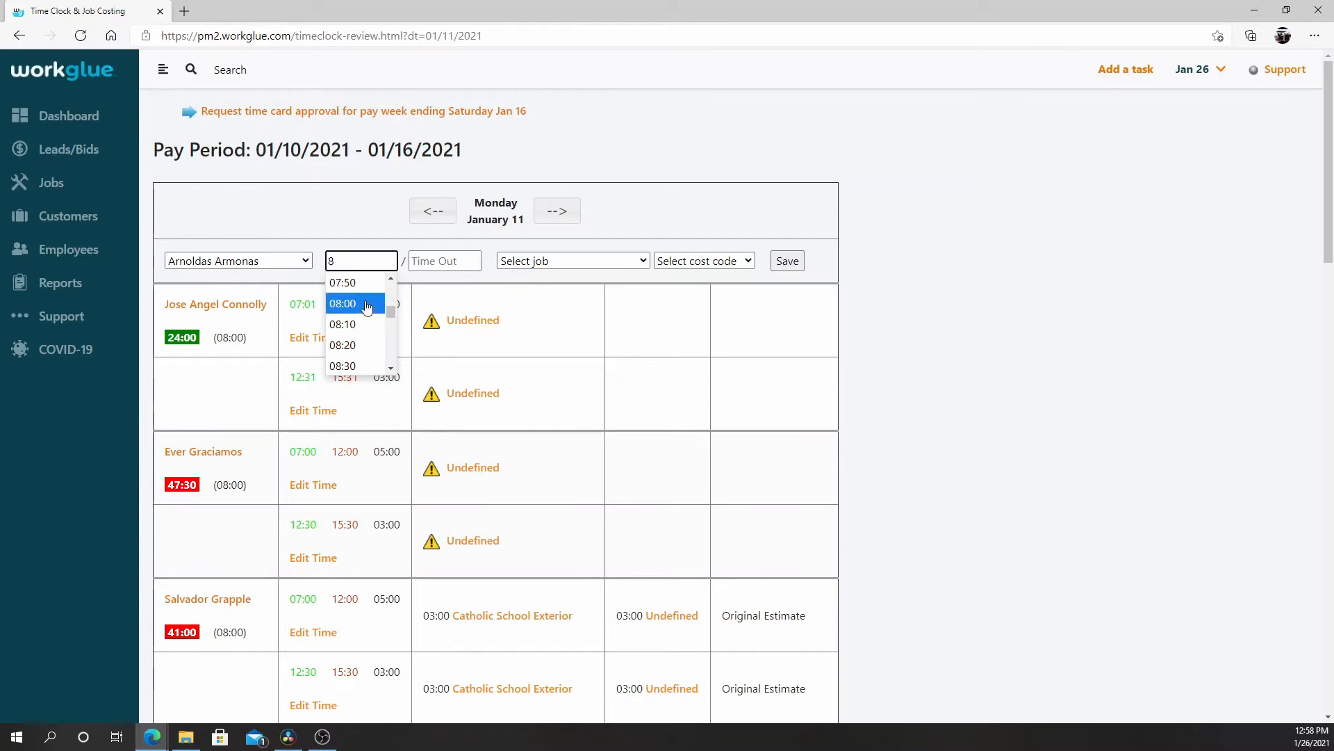
left_click(348, 301)
left_click(460, 262)
type("13")
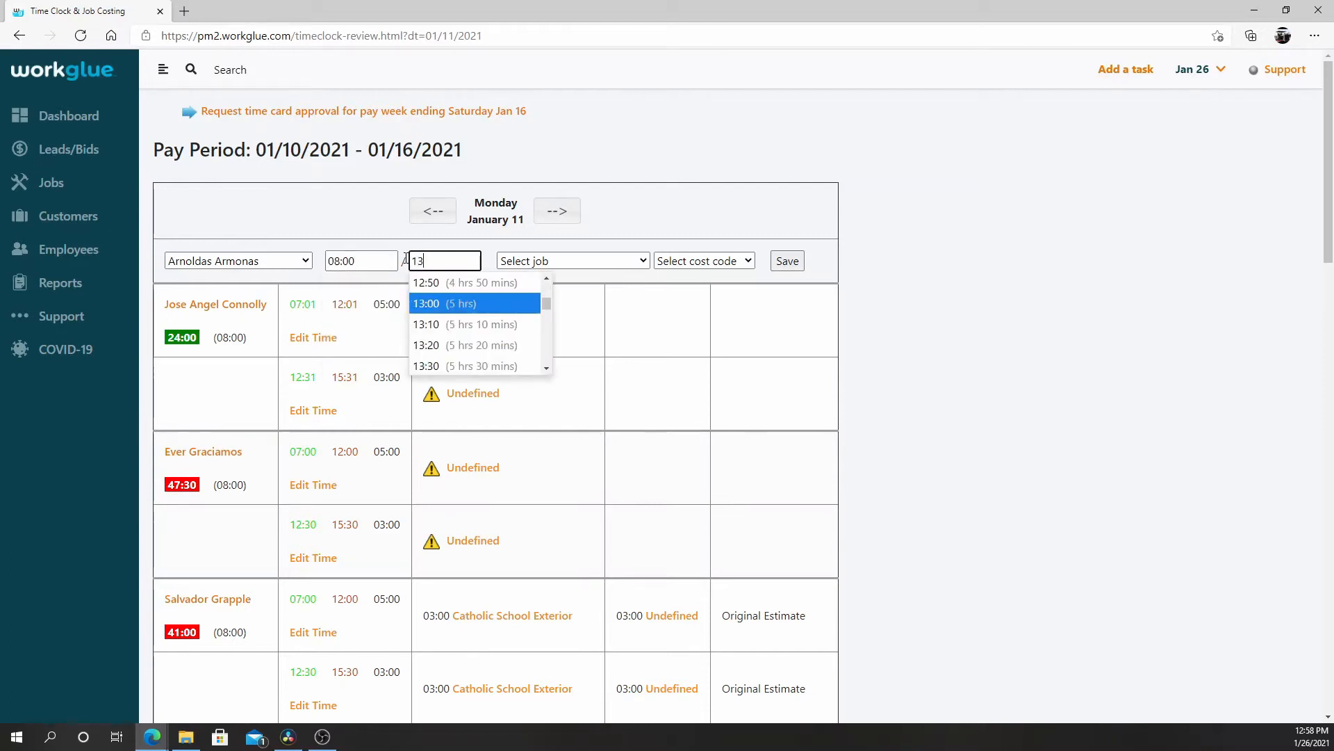
left_click(440, 301)
Assign the new time entry to the Smith Exterior job with the Interior painting cost code and save it.
left_click(642, 264)
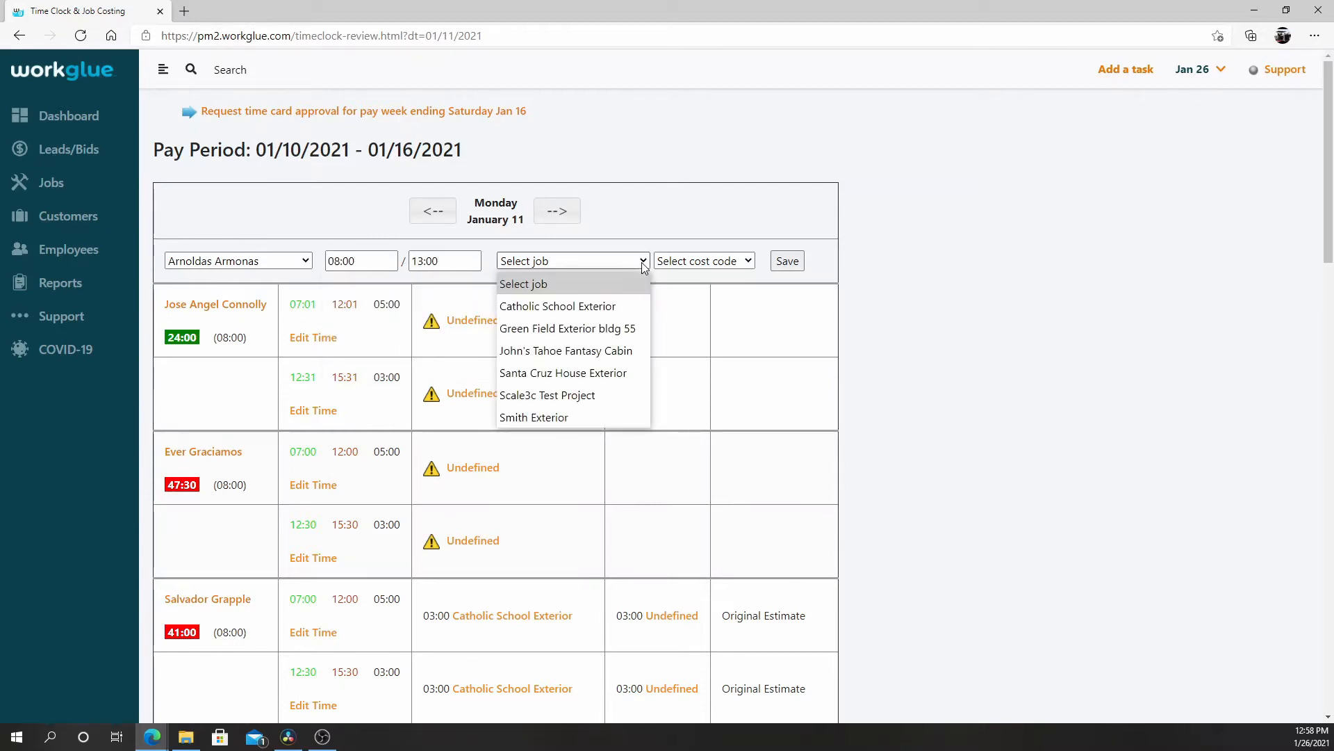
left_click(610, 417)
left_click(744, 262)
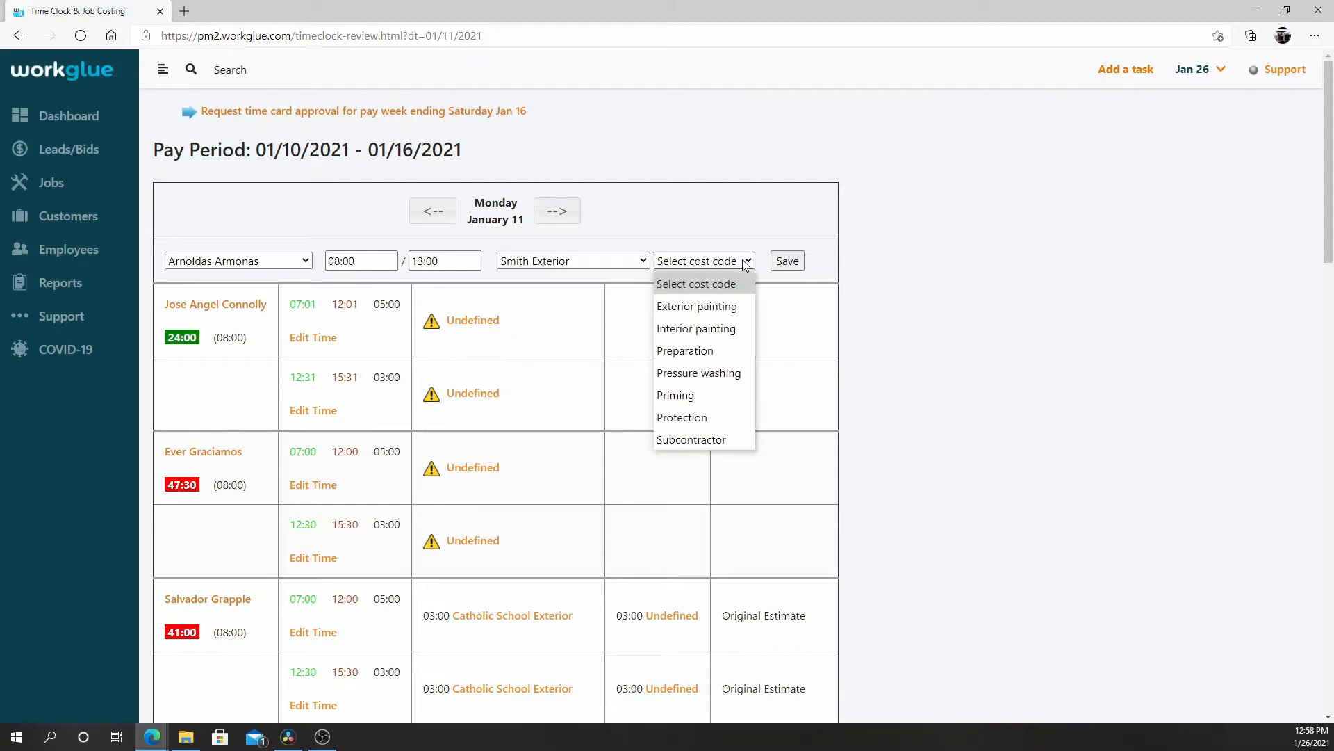
left_click(748, 324)
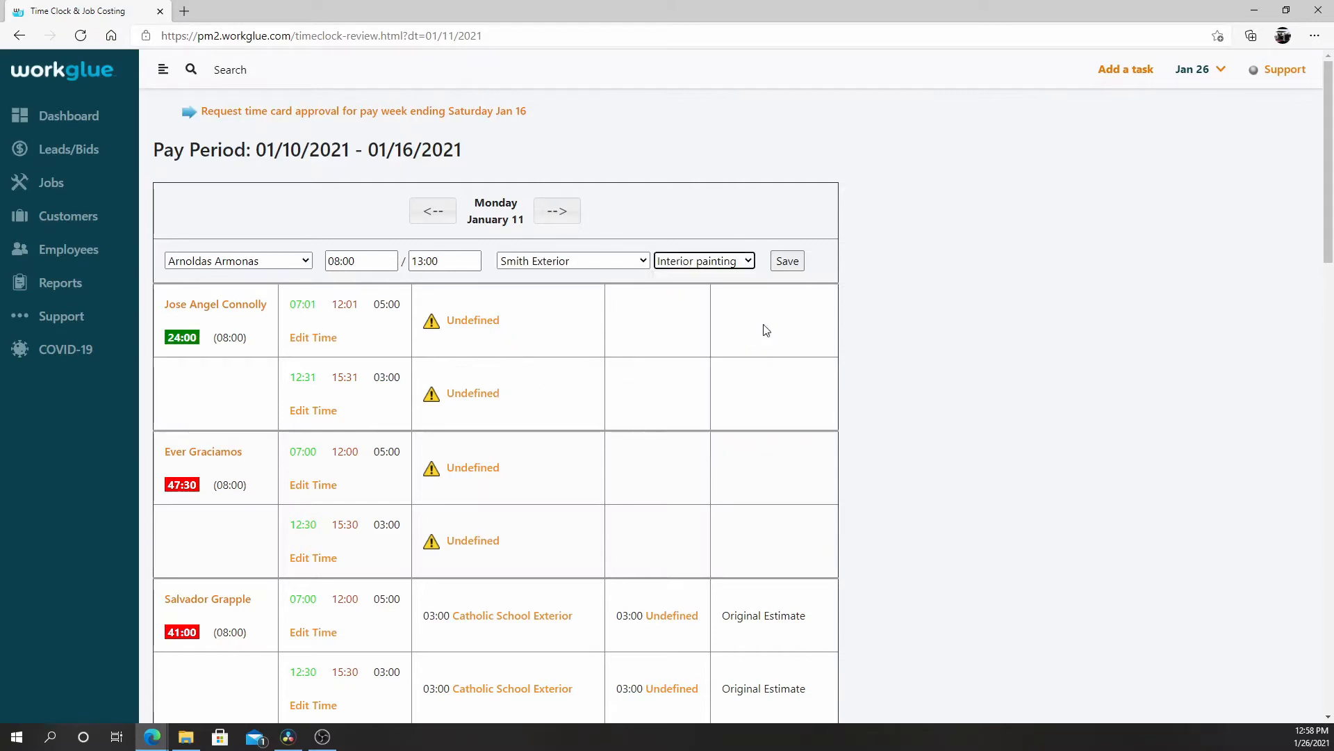
left_click(788, 261)
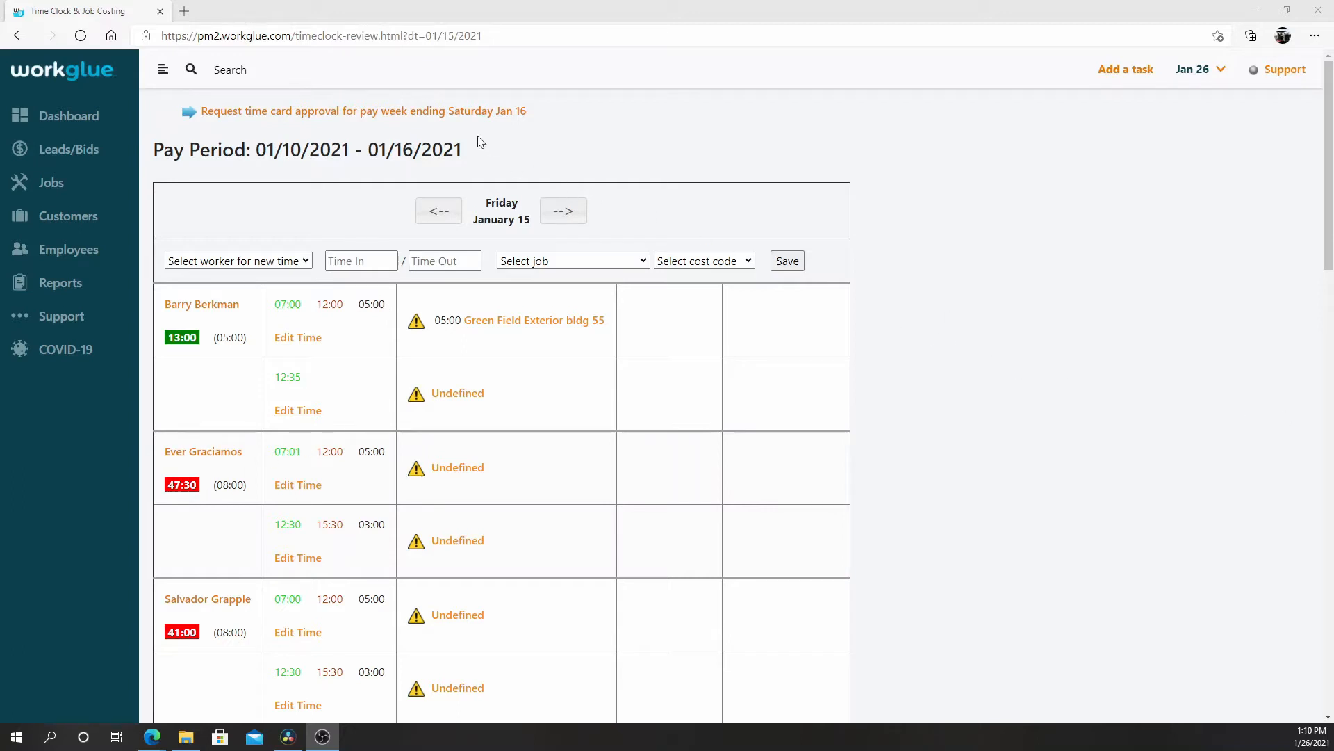
Request time card approval for the pay week ending Saturday Jan 16.
left_click(459, 117)
left_click(457, 113)
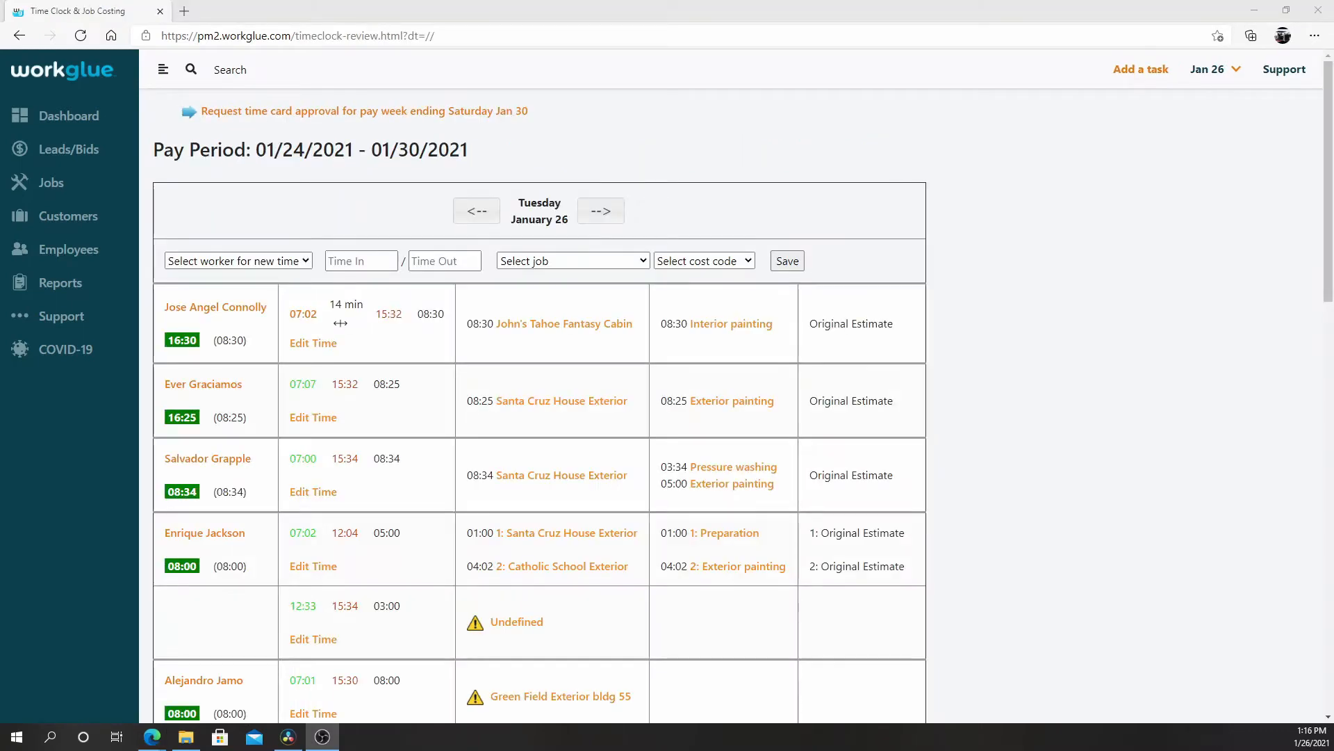
Open the timesheet report from the first listed worker, check the start date options, and choose Catholic School Exterior as the job filter.
left_click(215, 307)
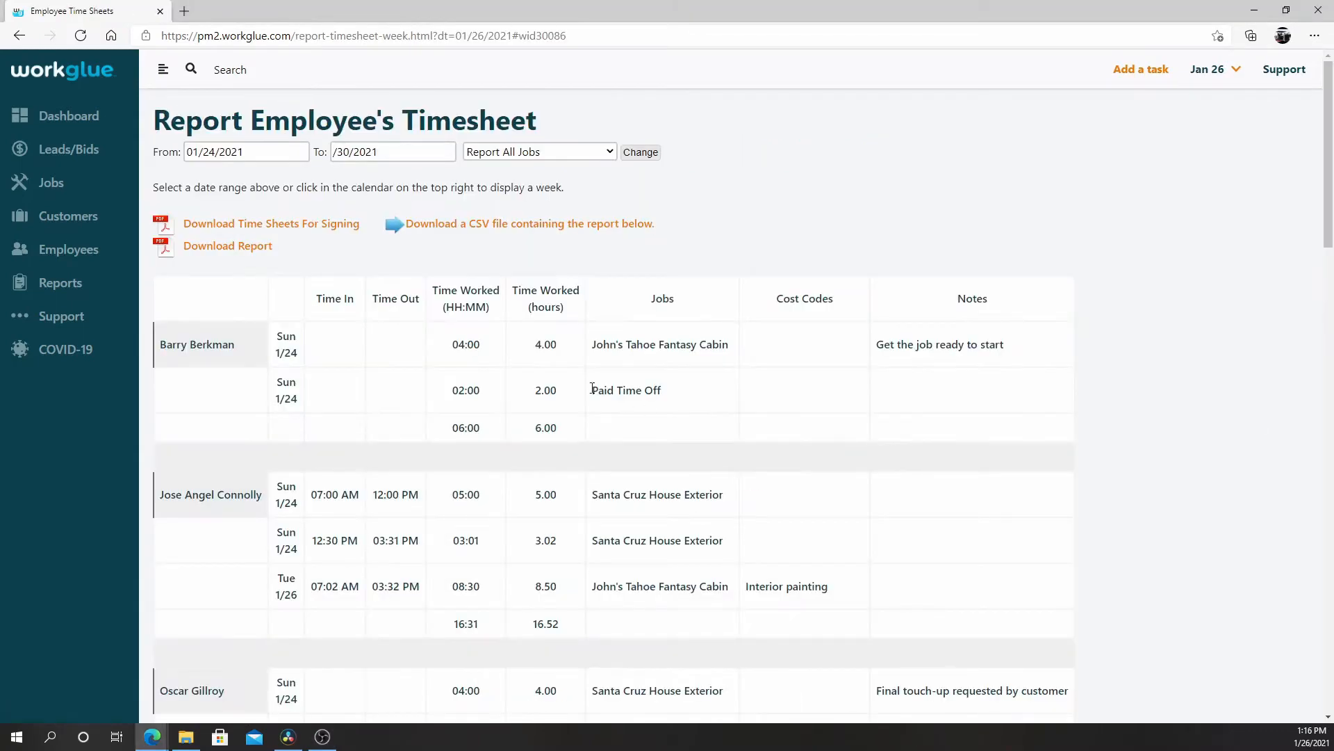
left_click(302, 152)
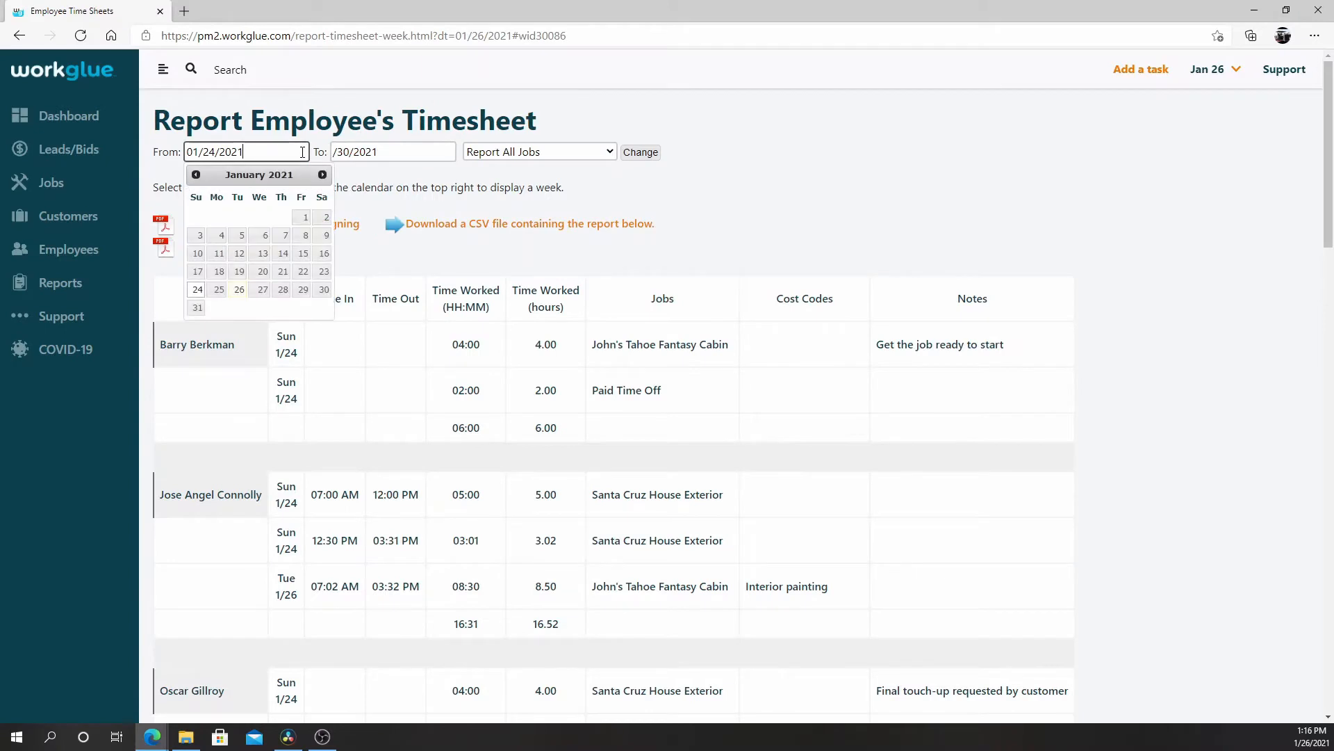
left_click(569, 153)
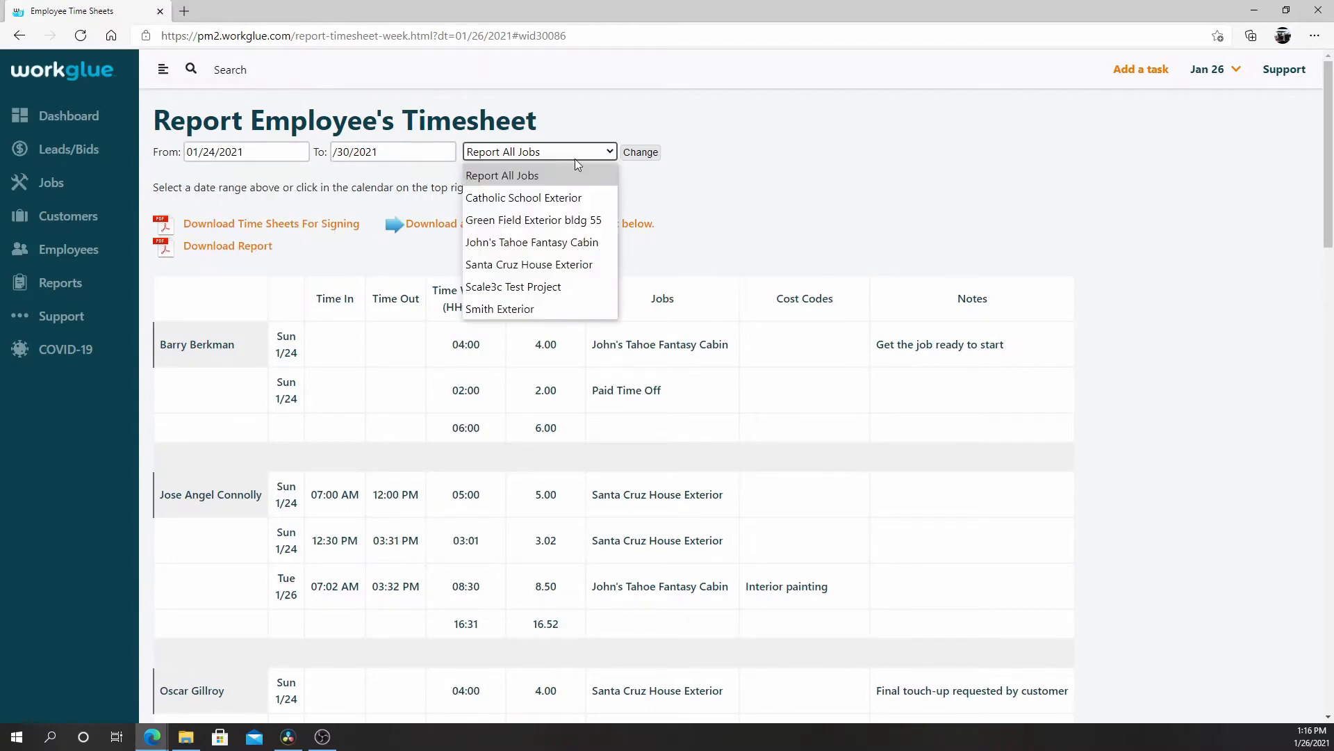
left_click(591, 198)
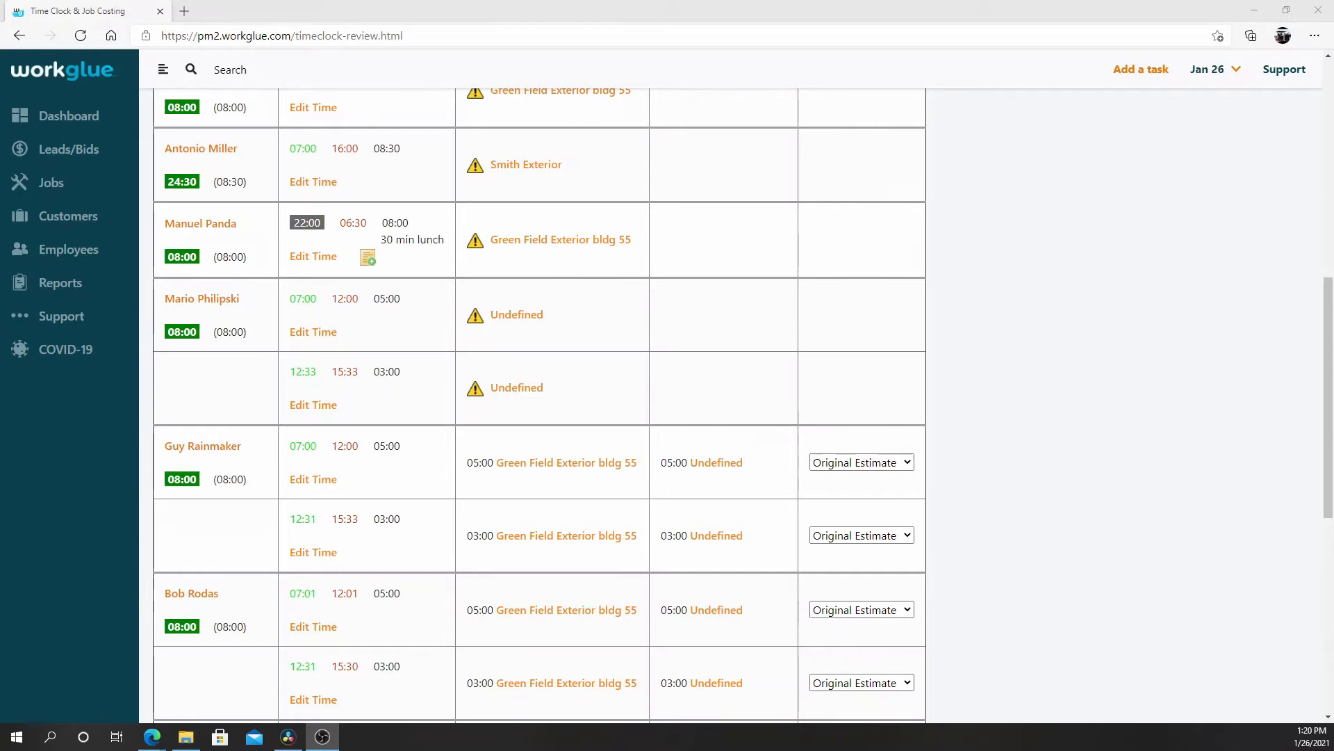
View the map location of the first worker's 07:02 clock-in on January 26, and close the map.
scroll(539, 403, "up", 1)
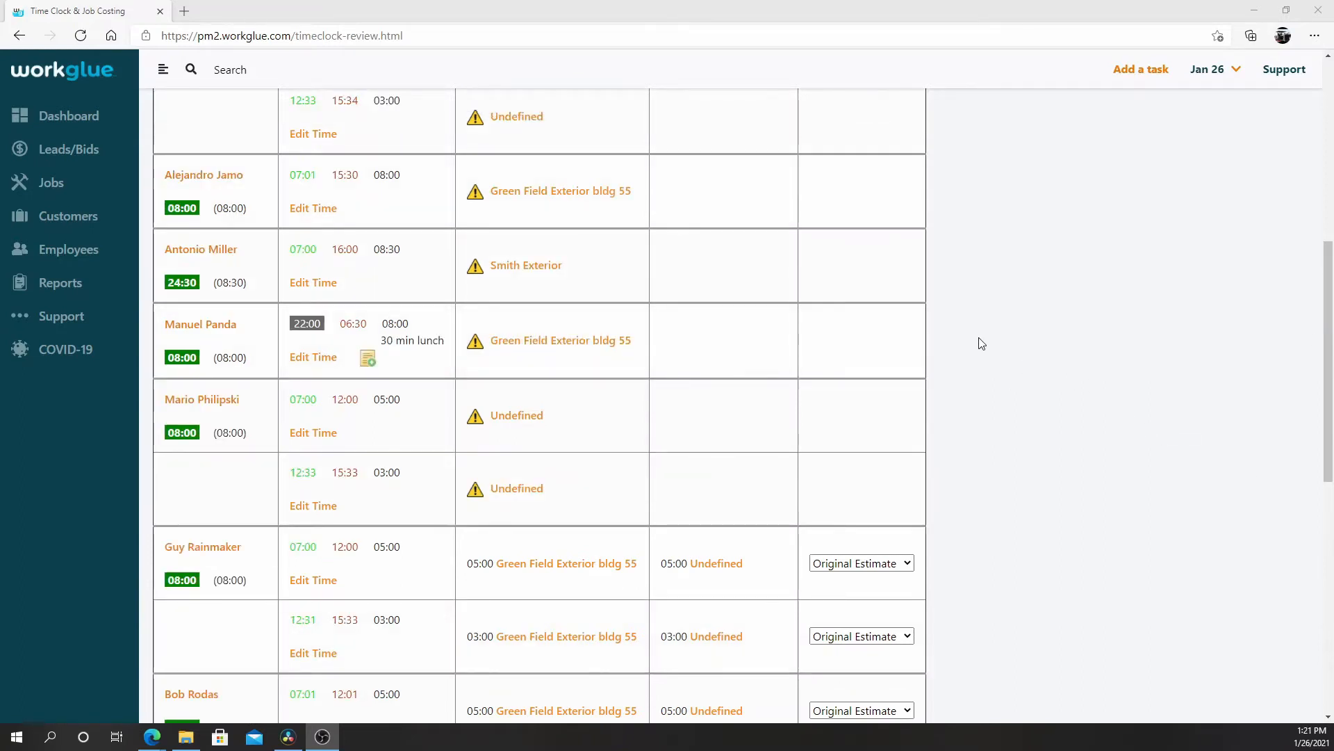
scroll(733, 345, "up", 6)
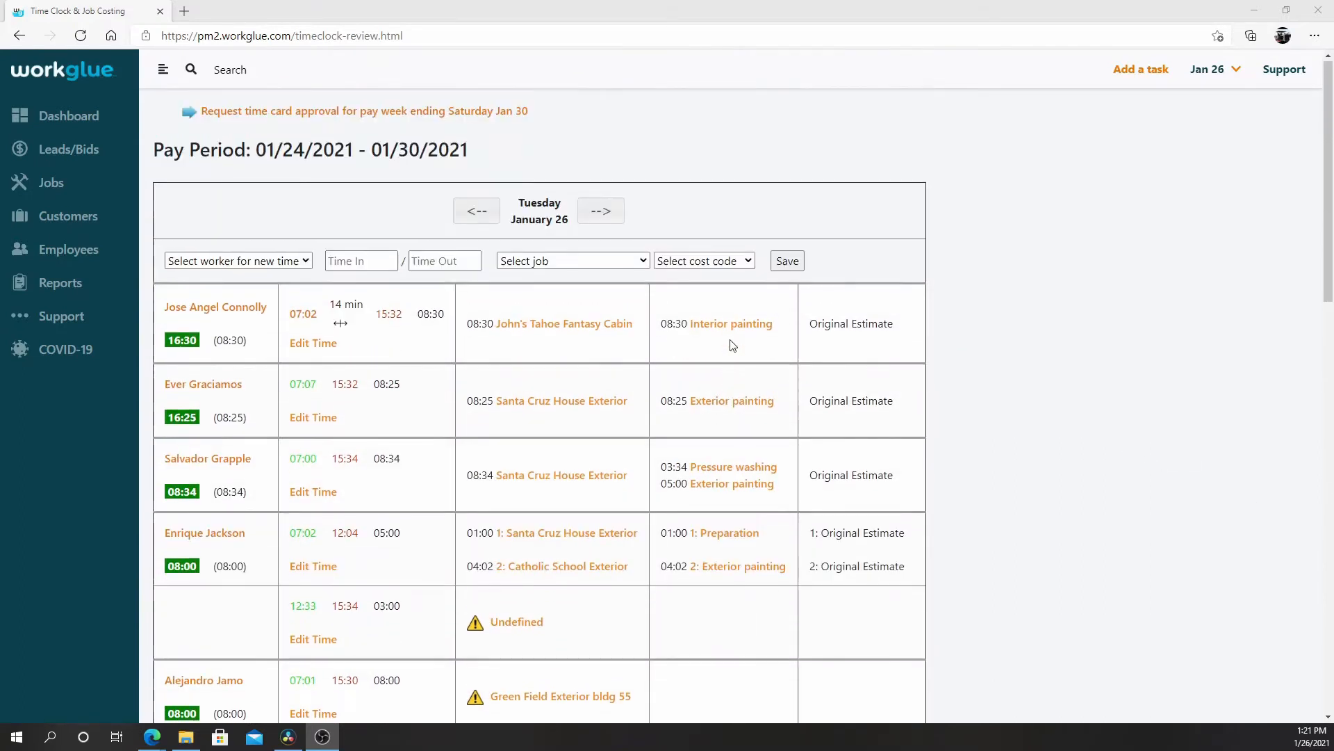
left_click(310, 316)
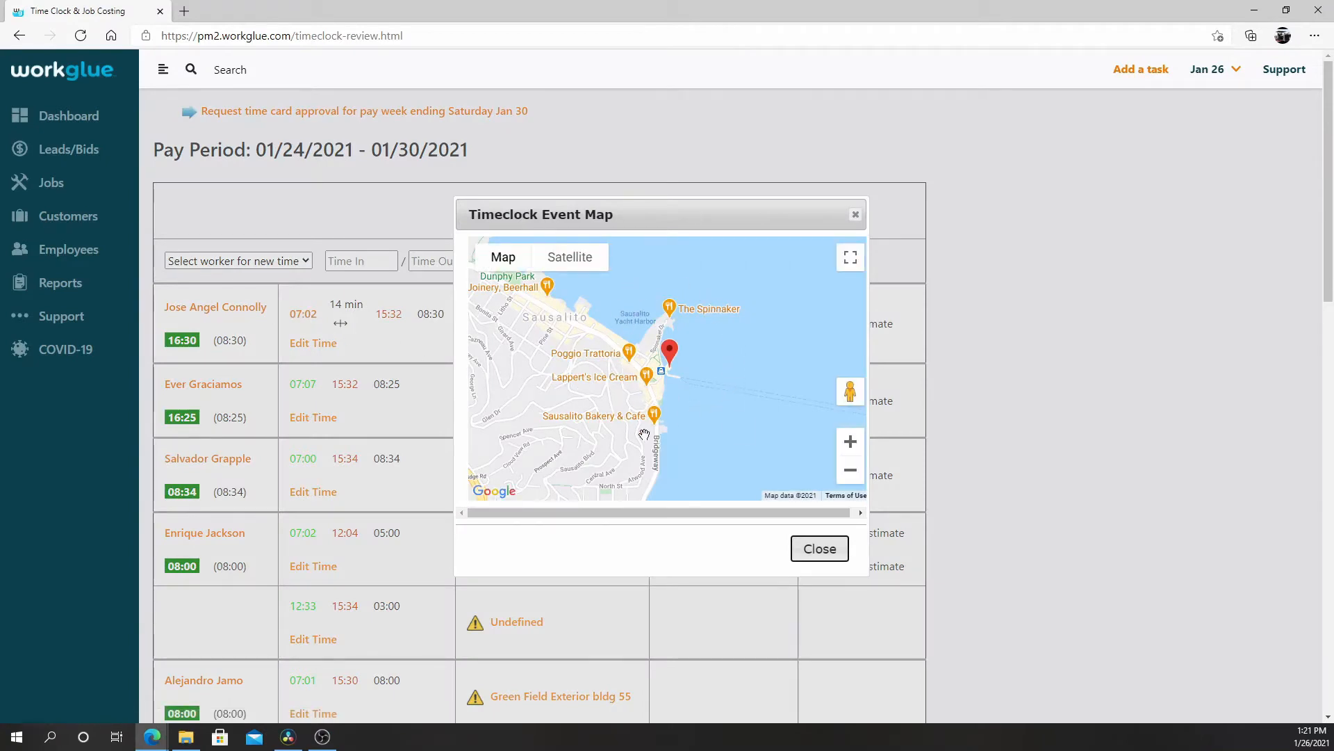
left_click(831, 552)
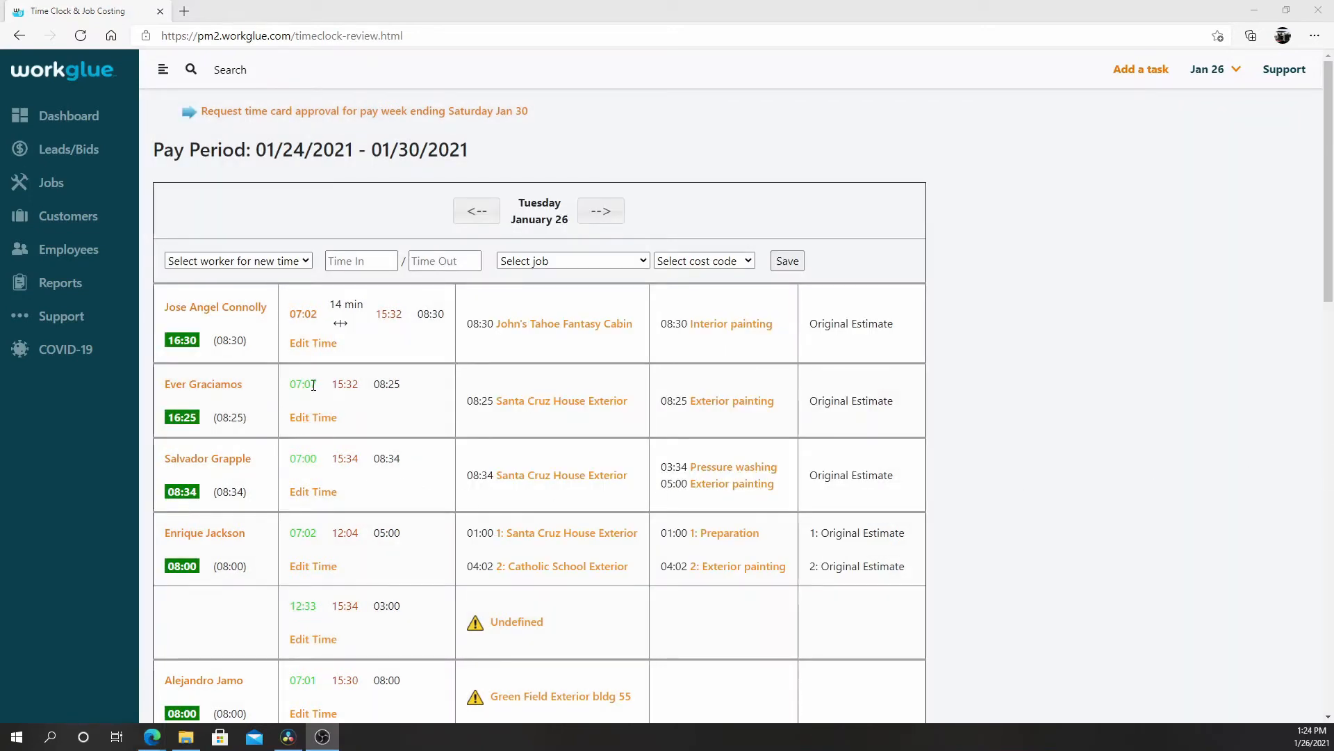
left_click_drag(317, 385, 291, 394)
left_click(287, 264)
left_click(288, 285)
left_click(361, 267)
left_click(448, 265)
left_click(598, 265)
left_click(709, 268)
left_click(881, 294)
Open the account information and examine the automatic lunch time deduction setting.
left_click(61, 317)
left_click(66, 426)
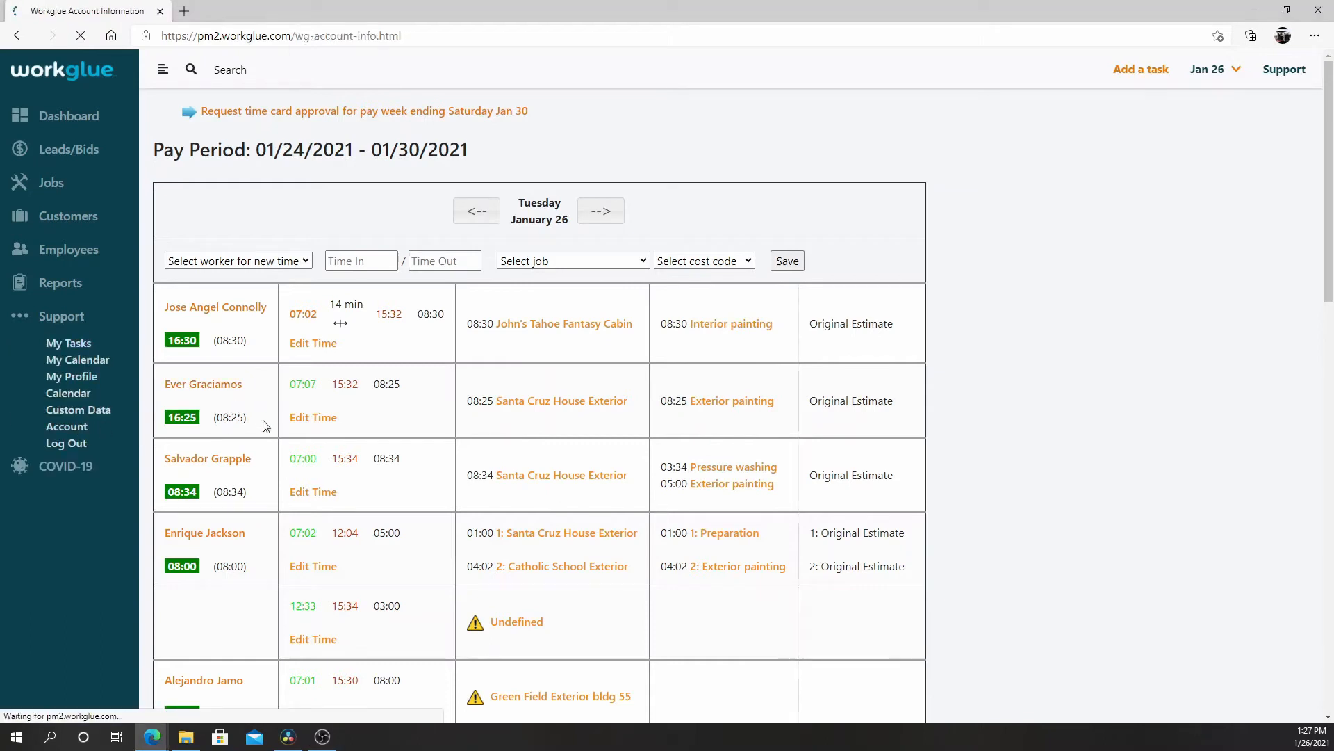
scroll(581, 491, "down", 6)
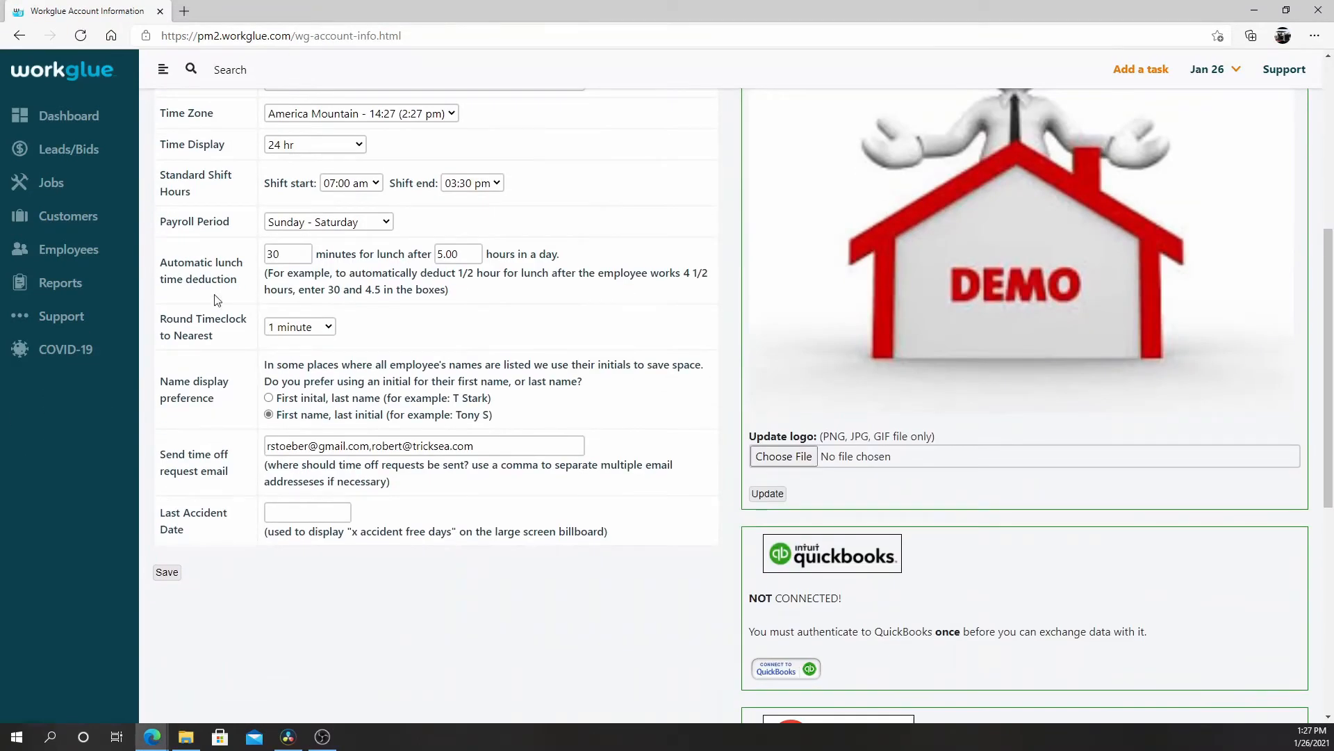
left_click_drag(160, 269, 242, 294)
left_click(346, 359)
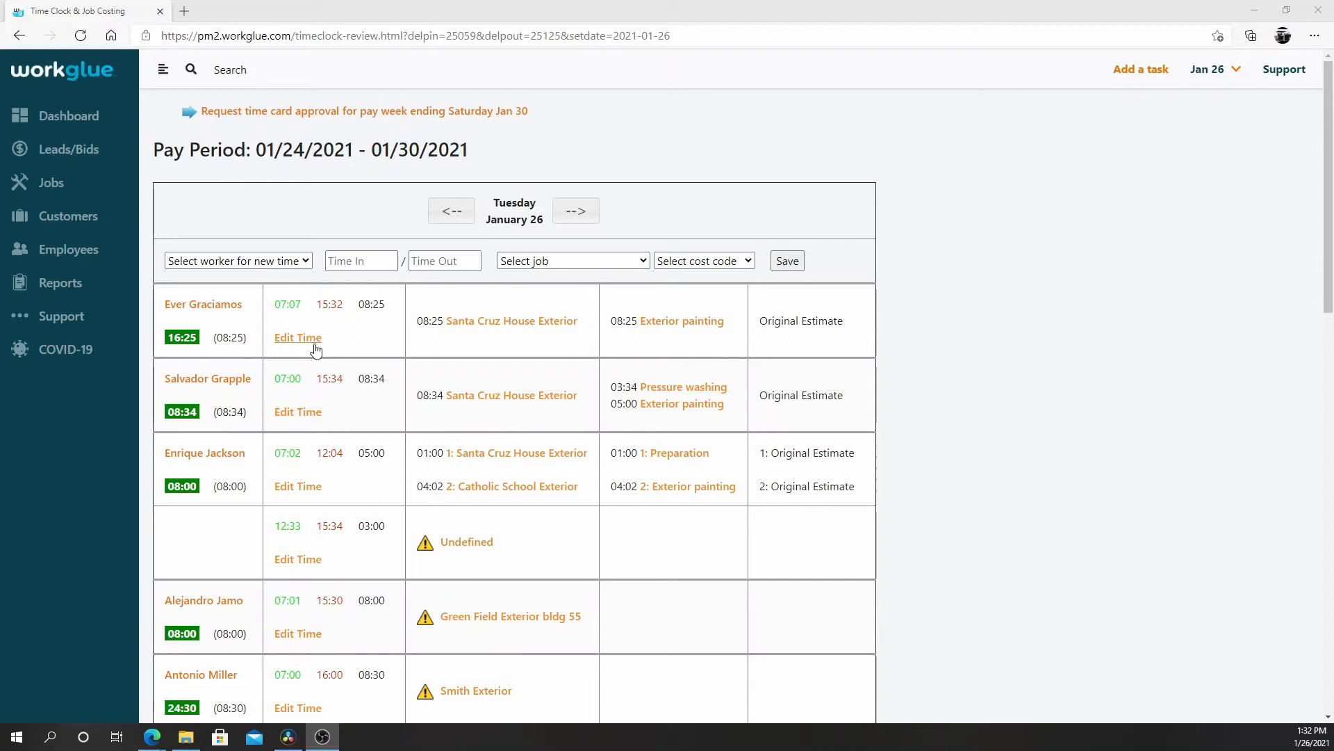
Open the first worker's 07:02 to 15:32 time entry on January 26 and delete it.
left_click(313, 346)
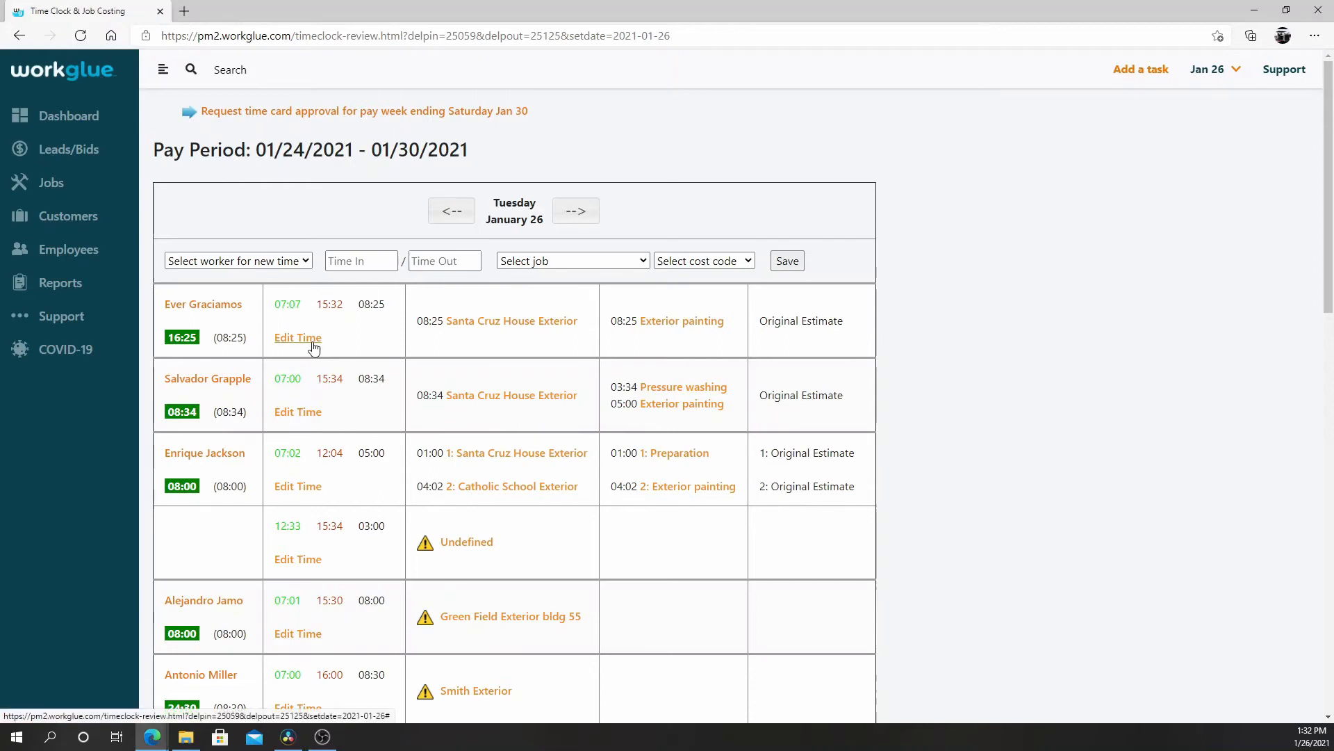
Open the 07:07 to 15:32 time entry for editing and add the comment "Worker's cellphone battery died".
left_click(313, 345)
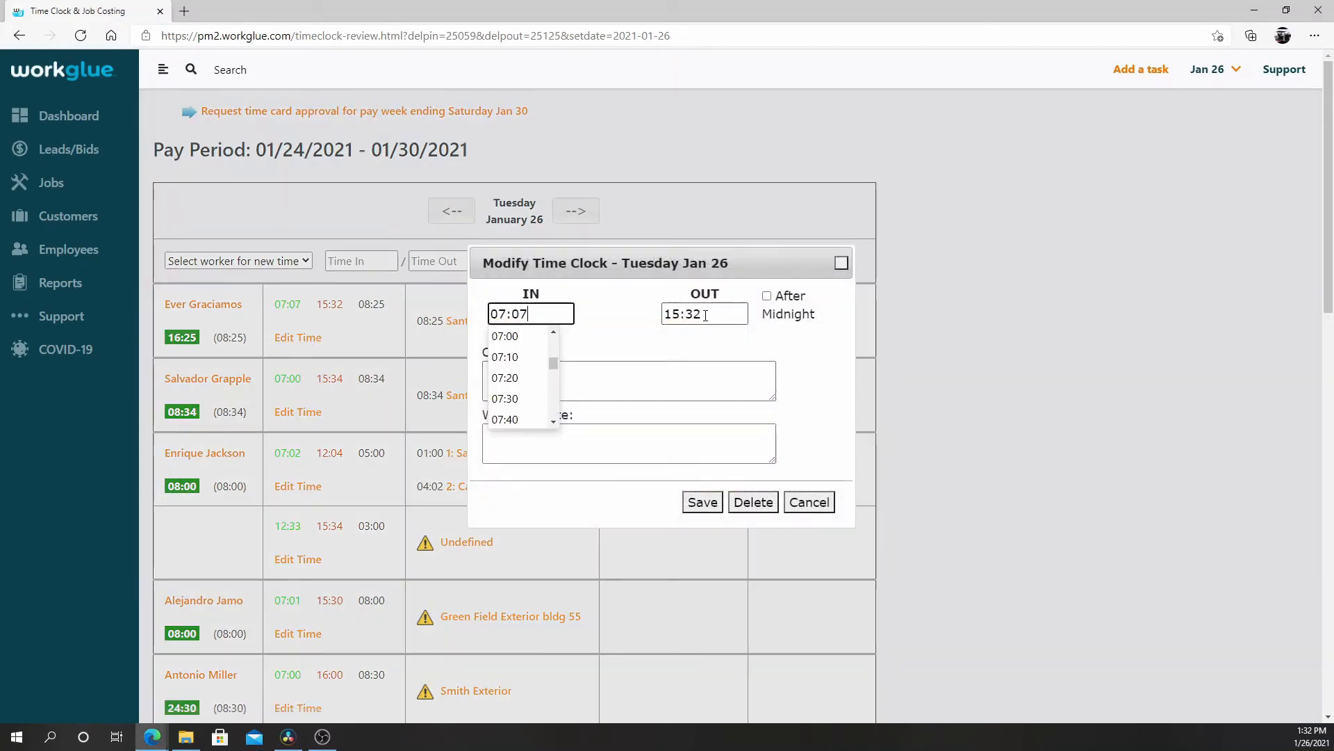
left_click(704, 376)
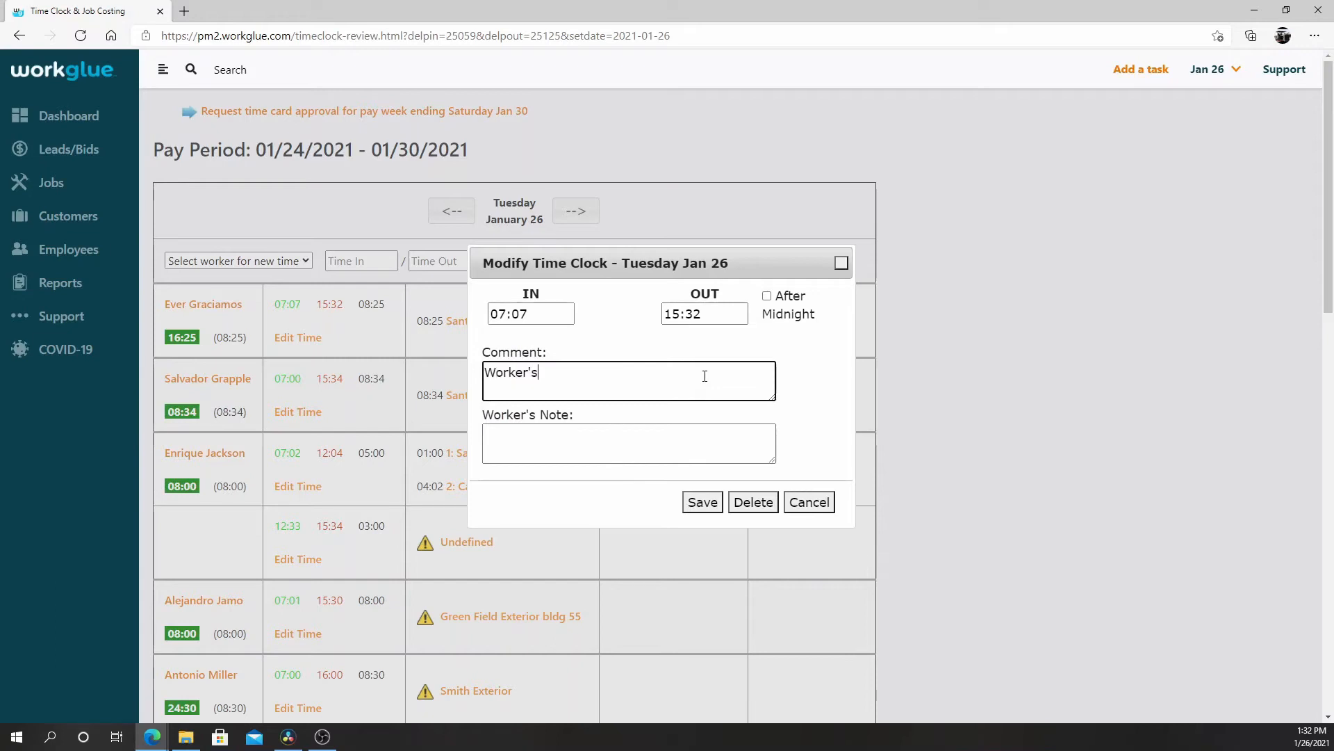
type("Worker's cellphone battery died")
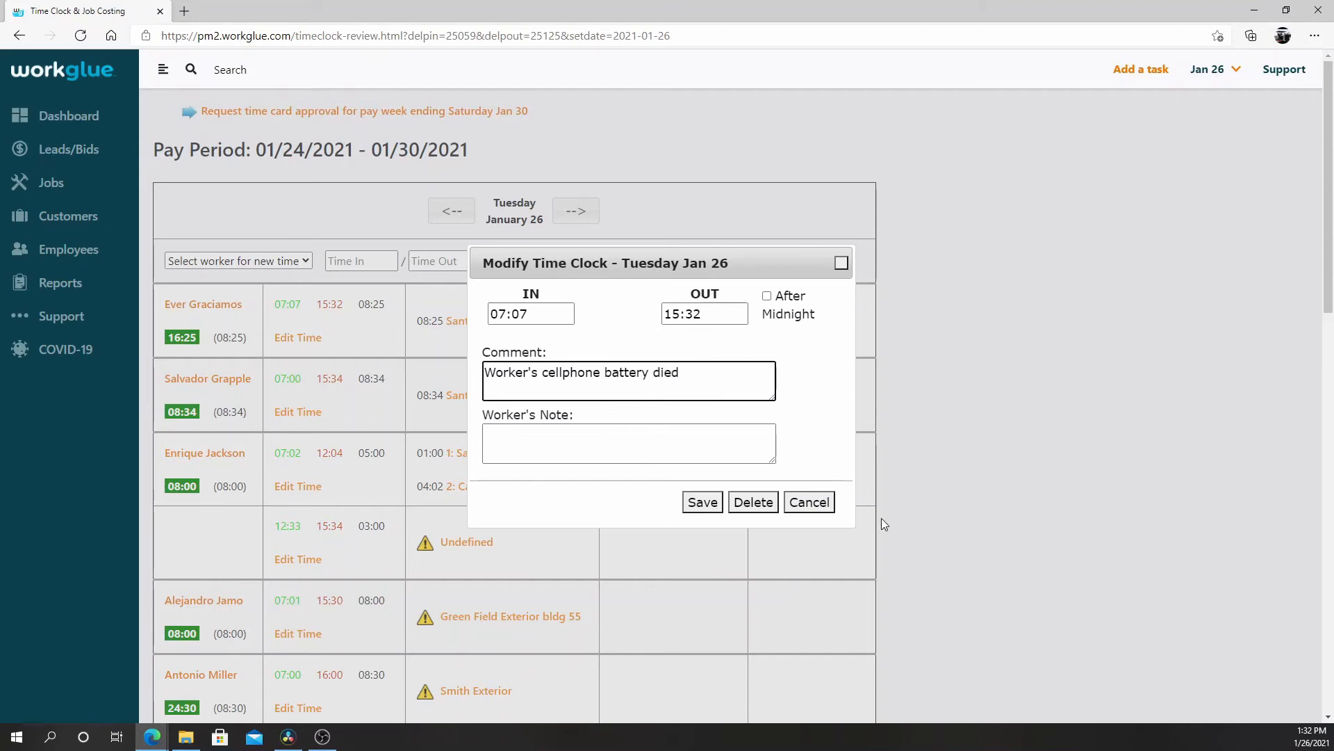
left_click(576, 445)
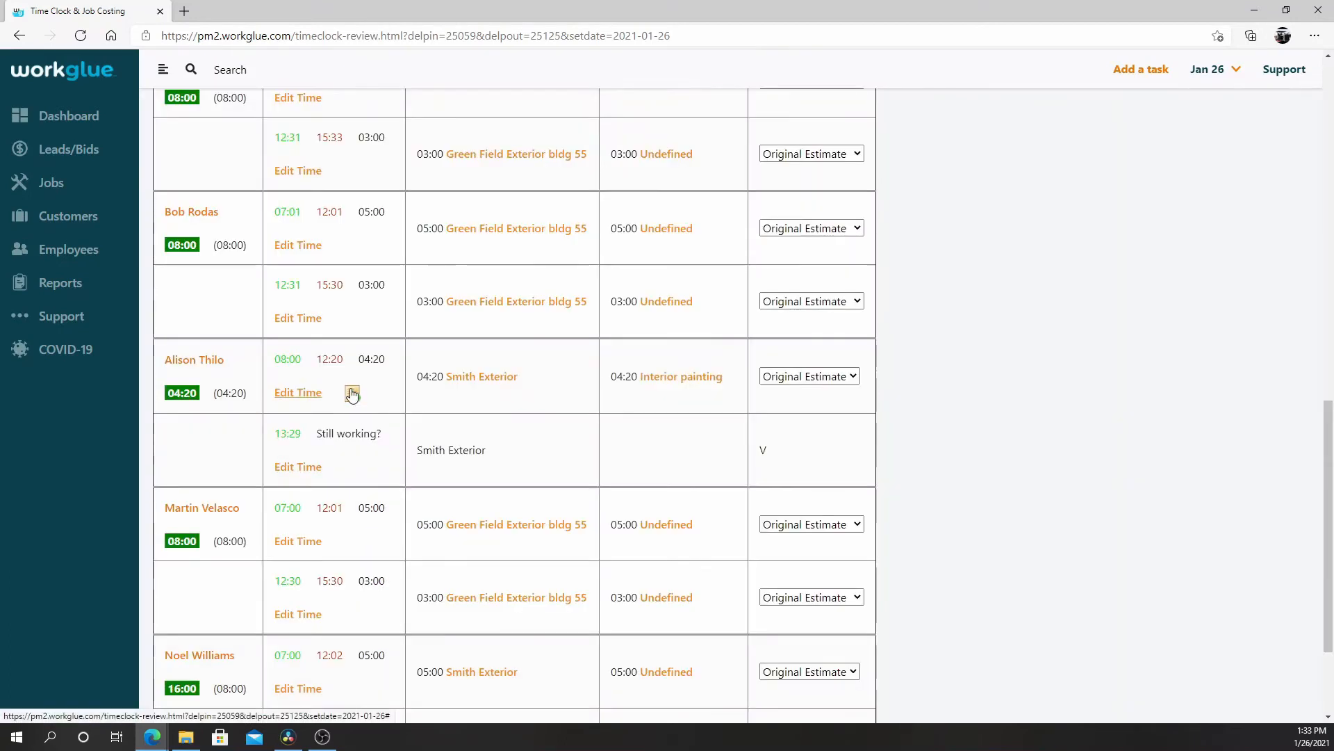
Open the 08:00 to 12:20 time entry that carries a note, review the worker's note, and save the entry.
left_click(352, 393)
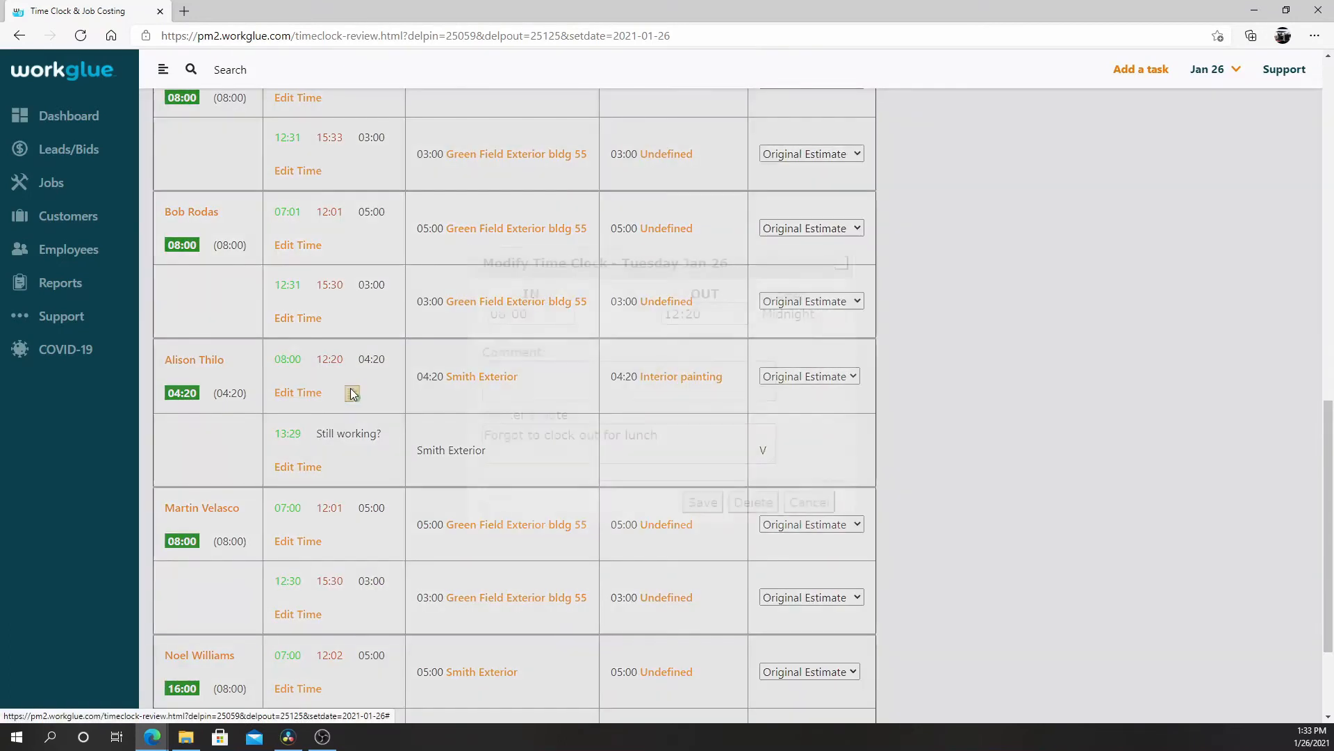
left_click(544, 445)
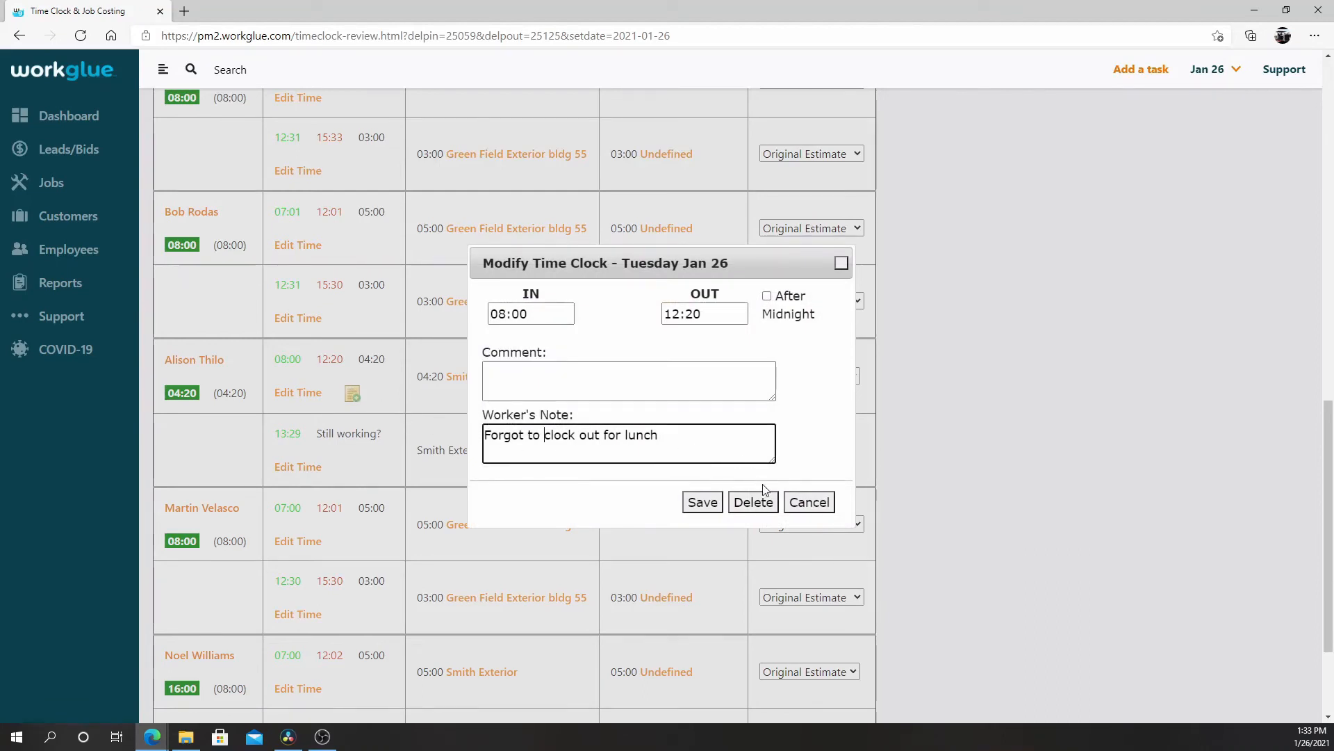
left_click(704, 503)
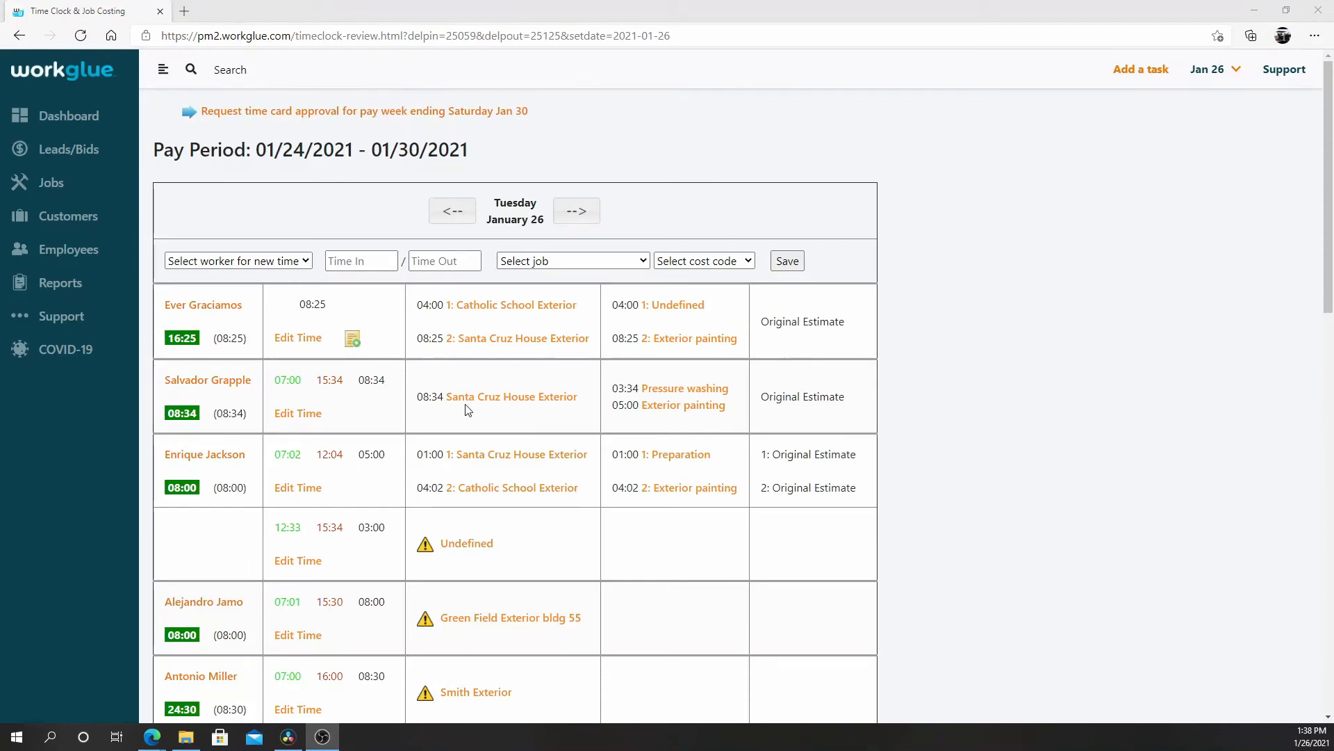
Set the Santa Cruz House Exterior job allocation of the second worker's 07:00 to 15:34 entry to 04:00 and save it.
left_click(553, 401)
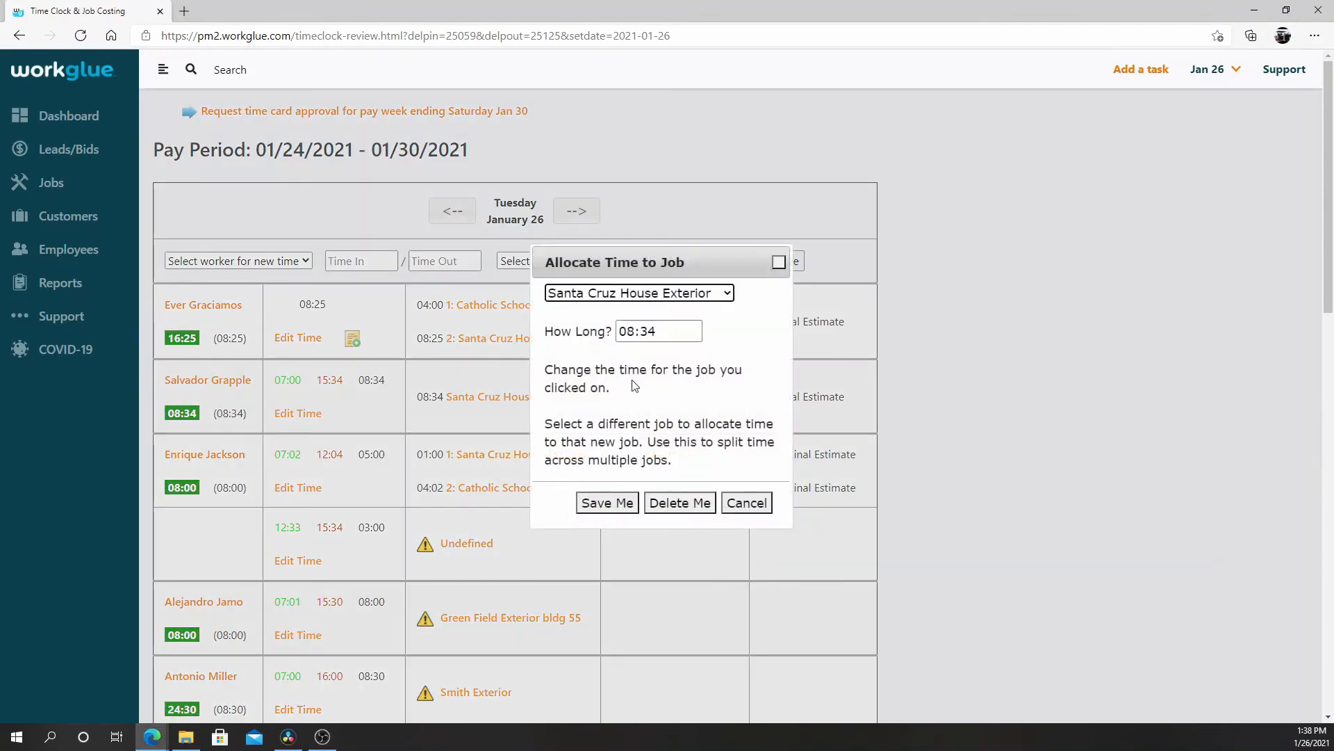
left_click(606, 330)
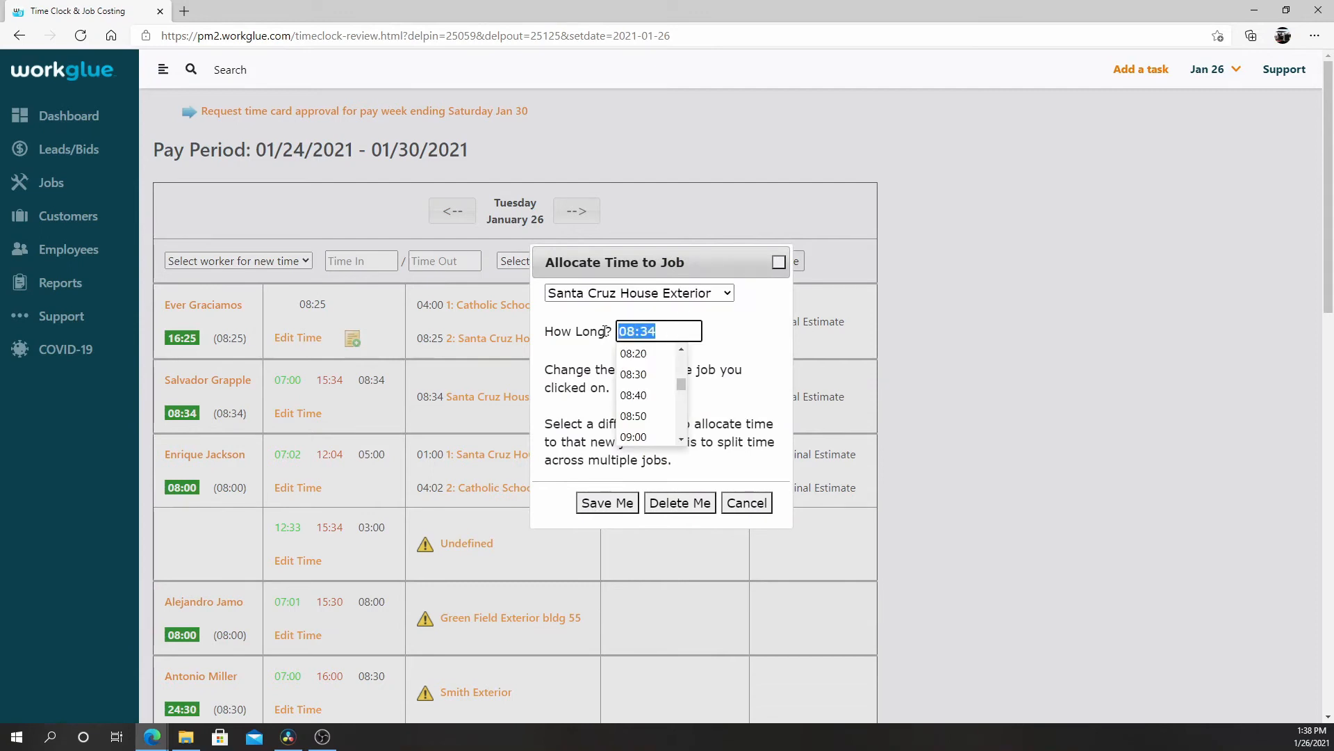
type("4")
key("Tab")
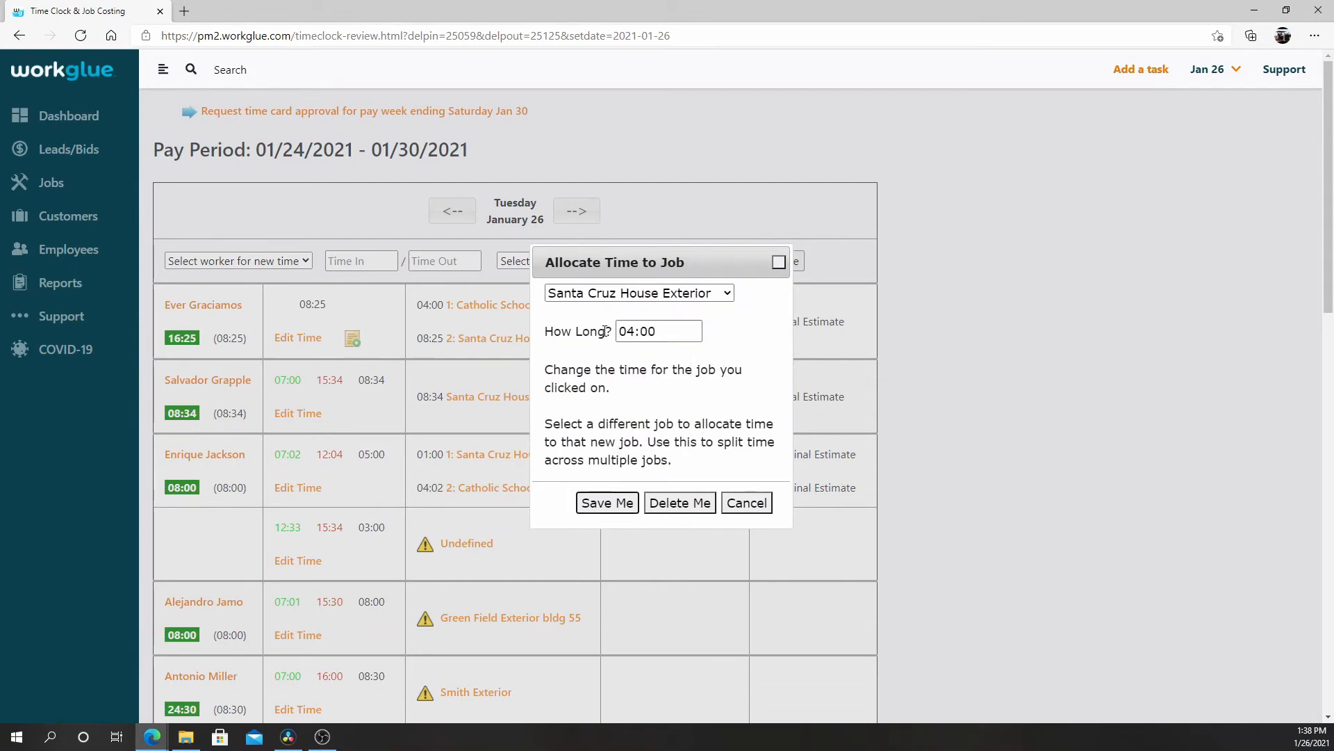
left_click(602, 499)
Split the same 07:00 to 15:34 entry by allocating 04:00 to the Catholic School Exterior job.
left_click(515, 401)
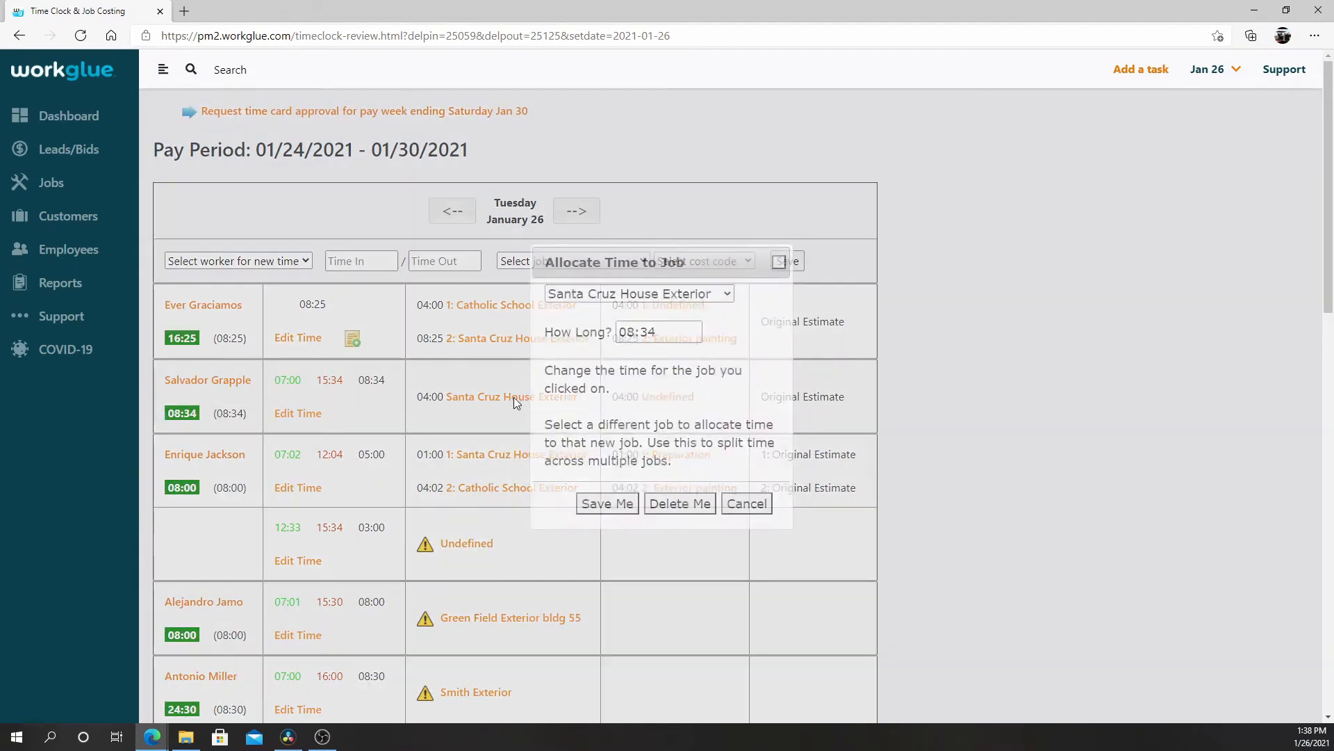
left_click(658, 333)
left_click_drag(658, 335, 616, 332)
type("4")
key("Return")
left_click(670, 299)
left_click(640, 336)
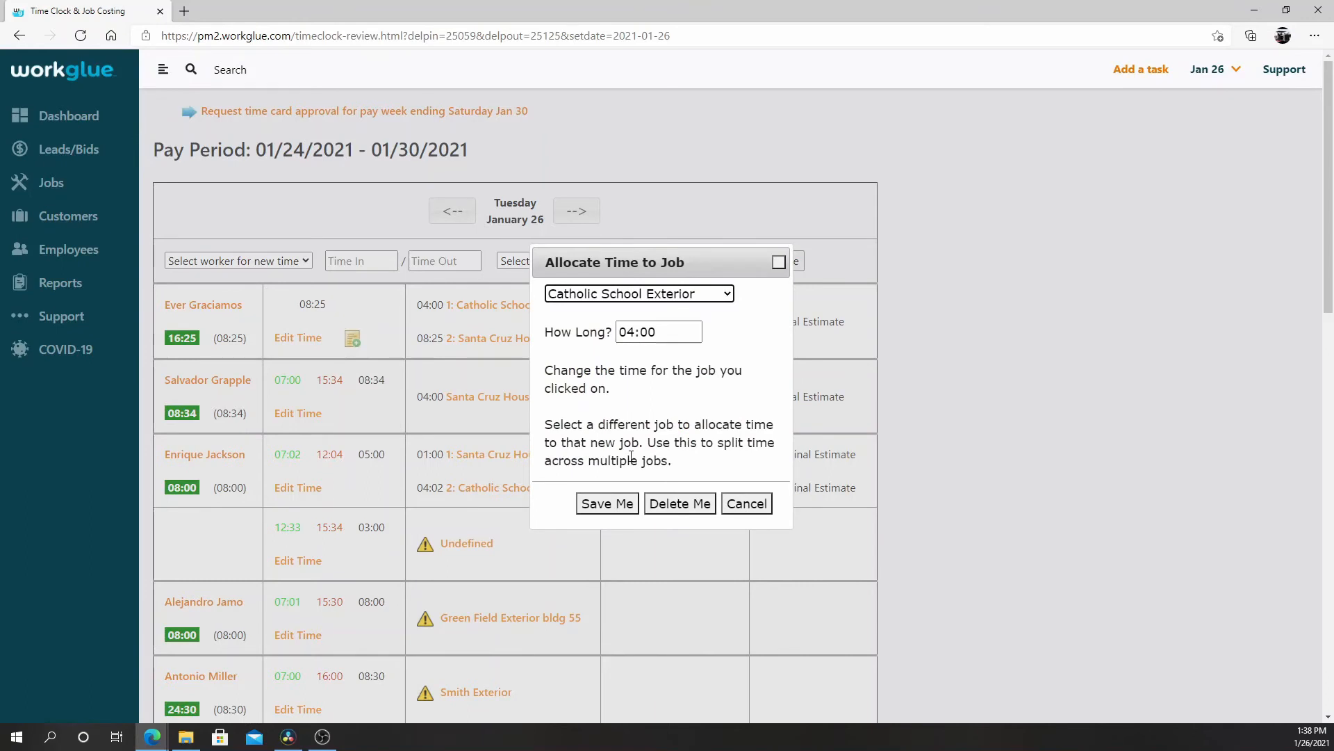
left_click(622, 505)
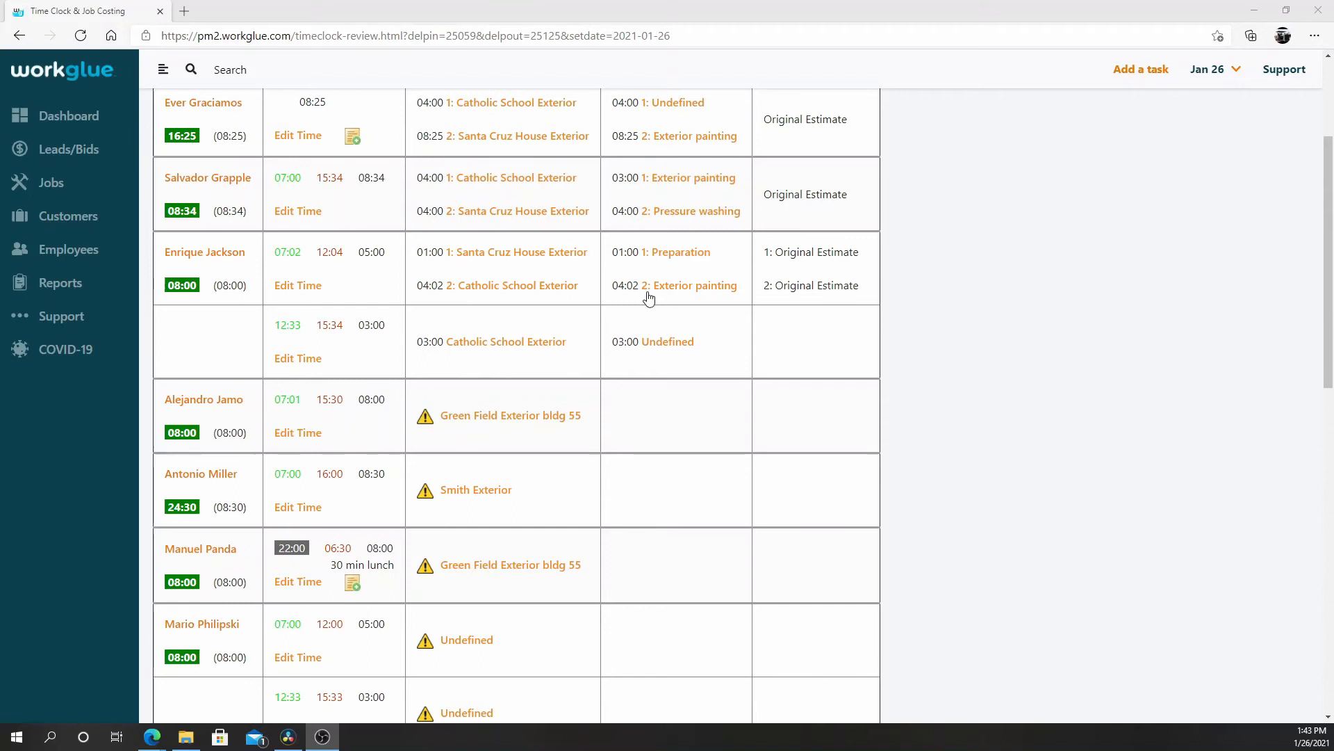
Add the Exterior painting cost code alongside Preparation for the Santa Cruz House Exterior time in the 07:02 to 12:04 entry.
left_click(707, 252)
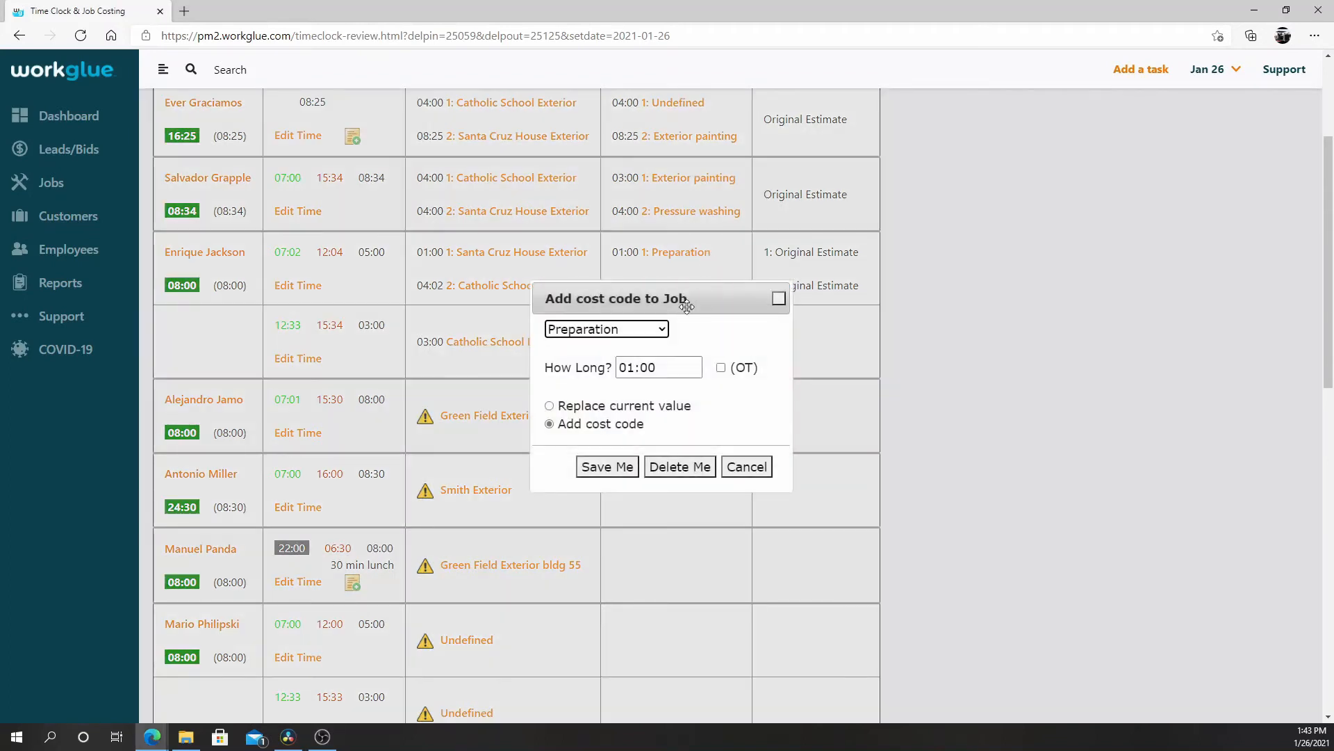
left_click(629, 329)
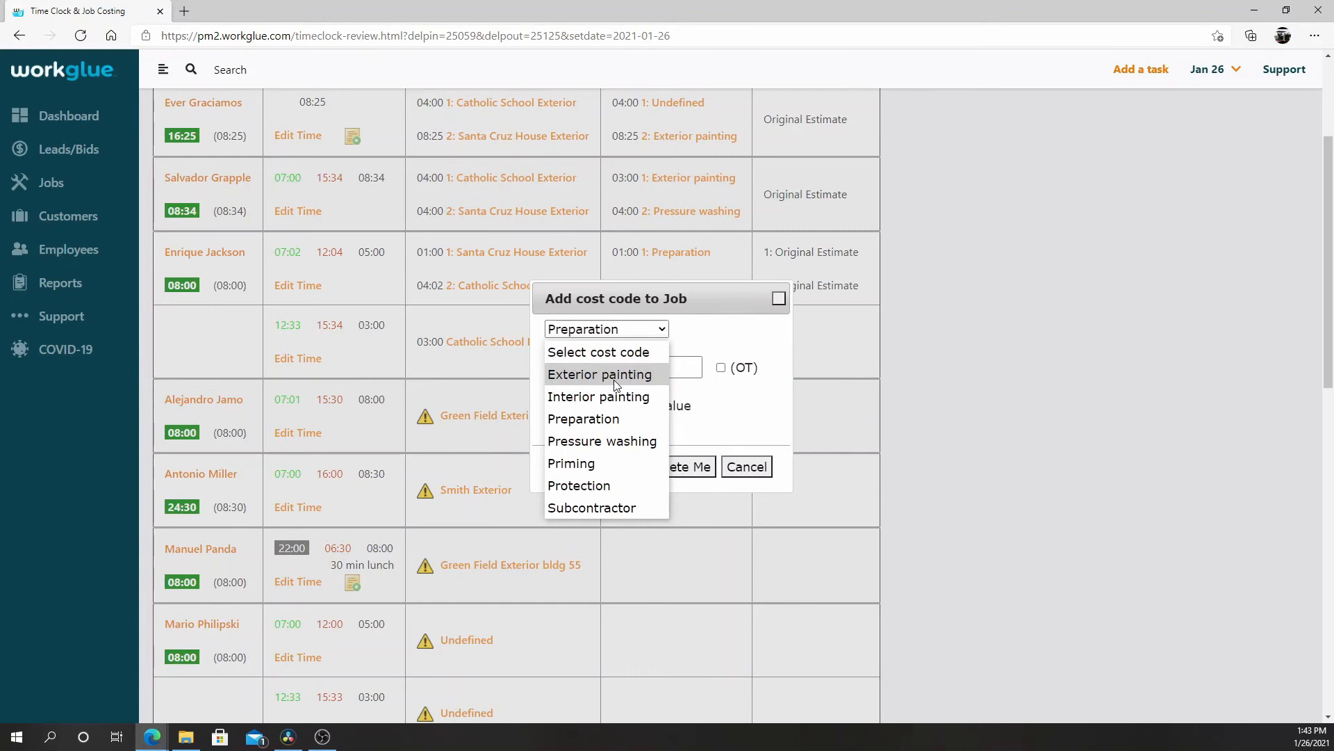
left_click(614, 379)
left_click(613, 467)
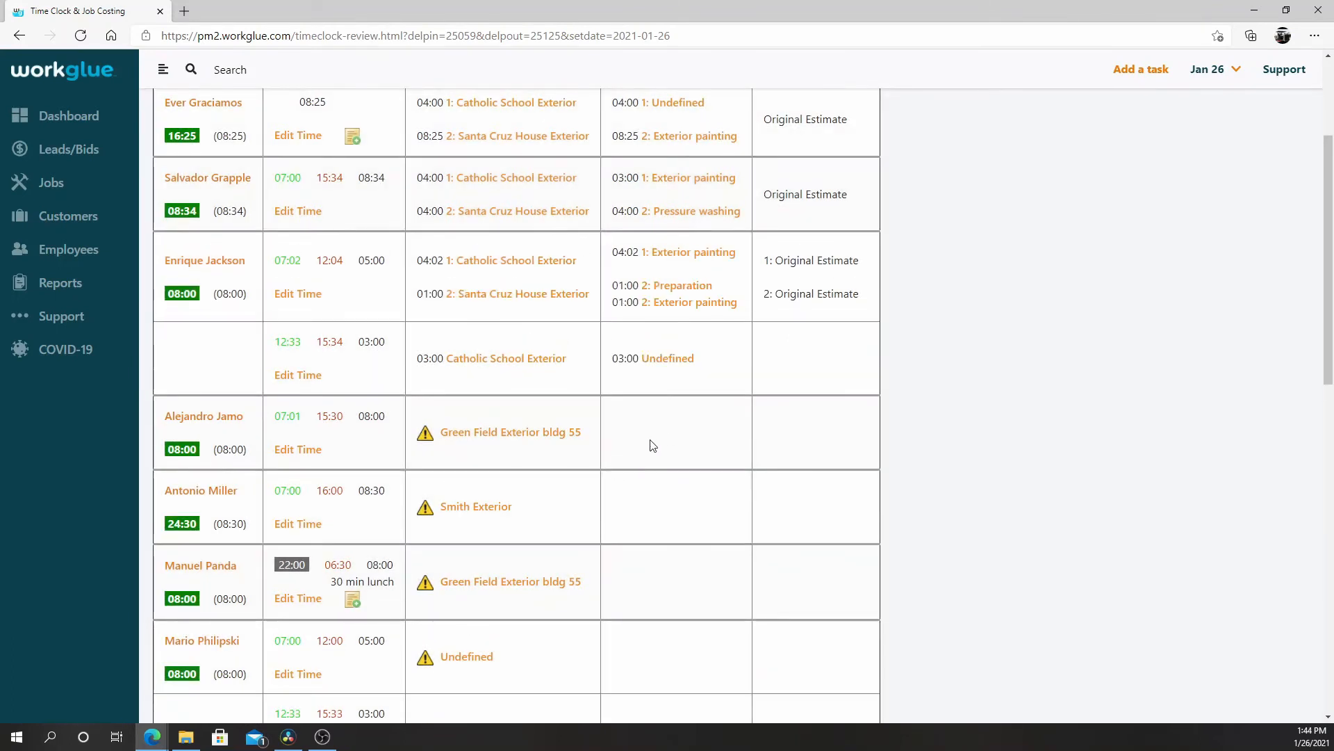
Add the Preparation cost code to the Catholic School Exterior time of the 12:33 to 15:34 entry.
left_click(695, 360)
left_click(662, 331)
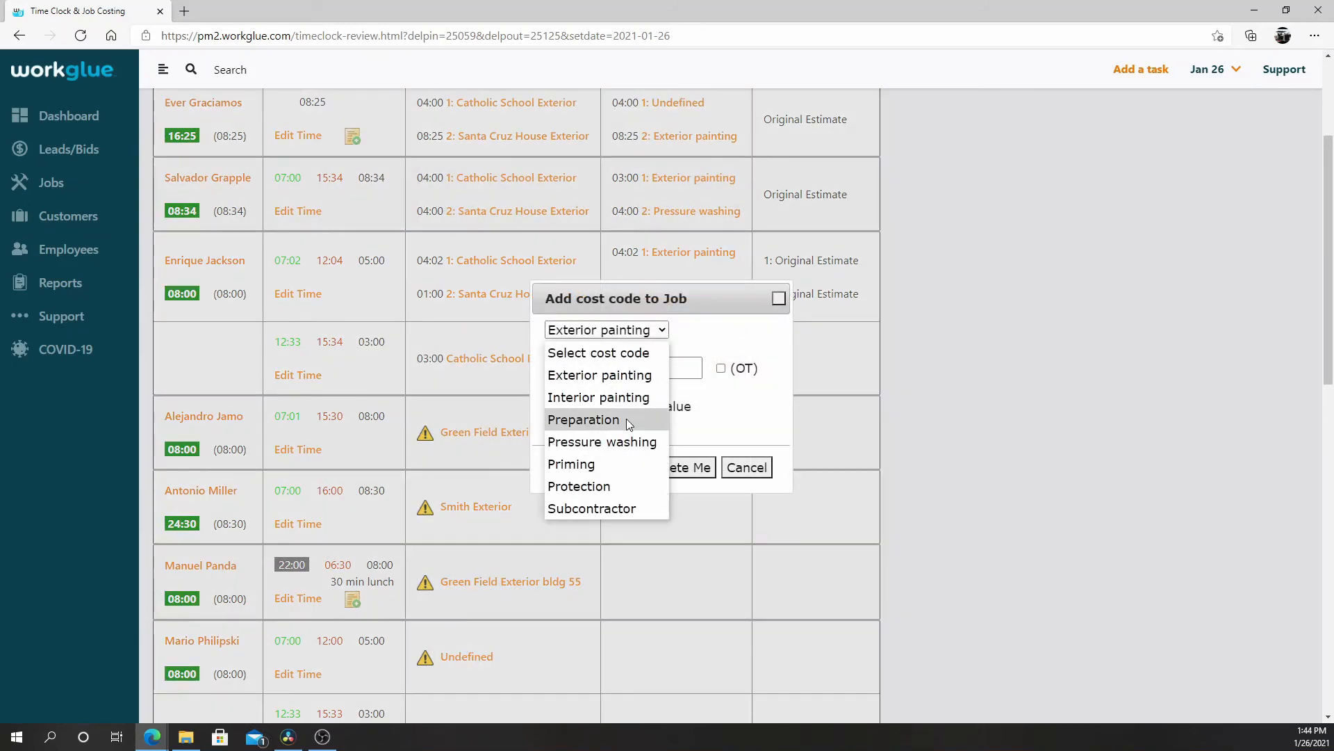
left_click(627, 418)
left_click(625, 471)
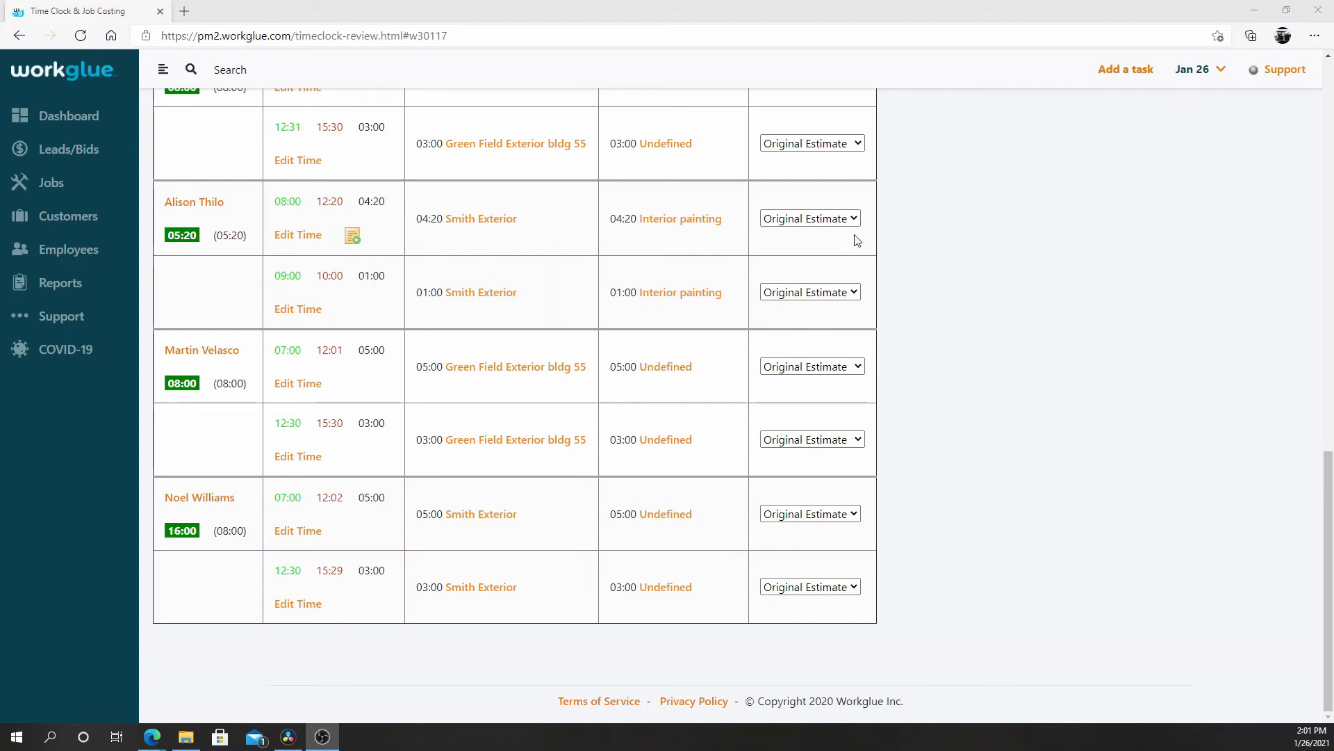
Assign the 09:00 to 10:00 Smith Exterior entry to CO # 2021-32 and replace its cost code with Preparation.
left_click(850, 292)
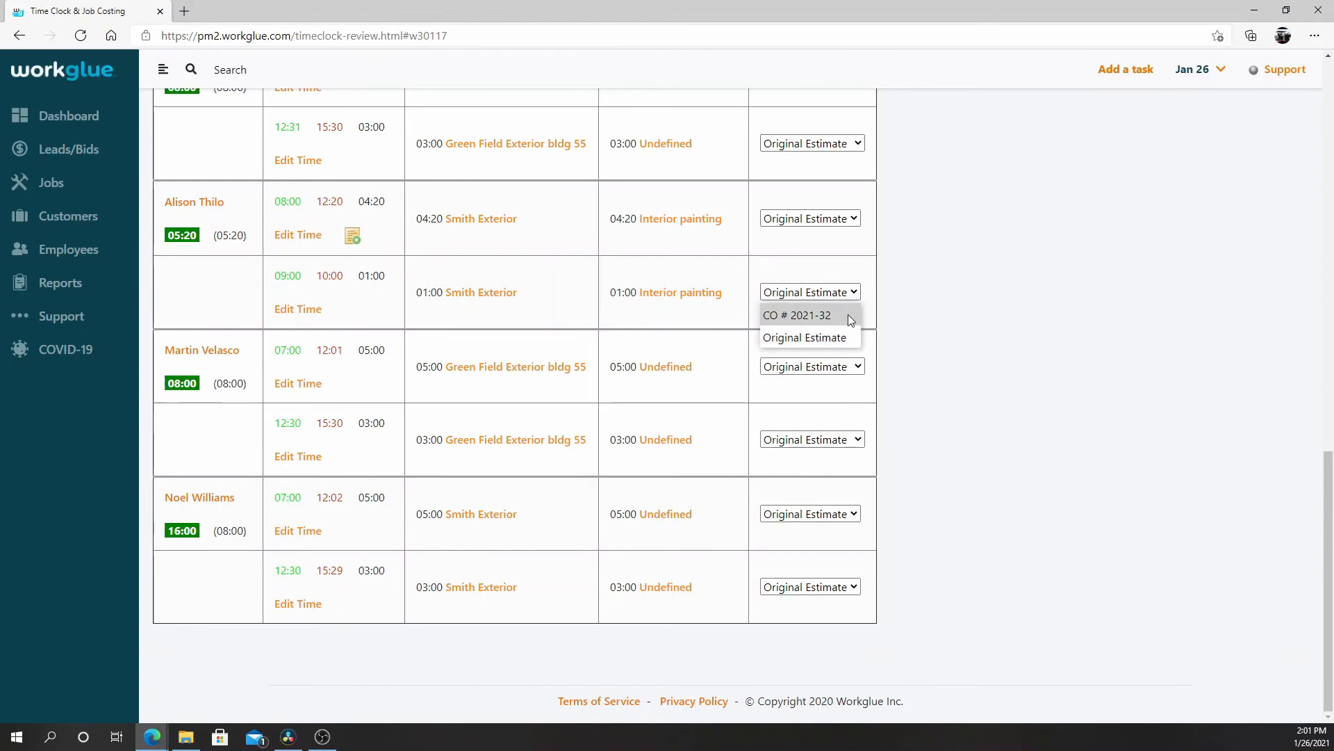
left_click(848, 314)
left_click(703, 291)
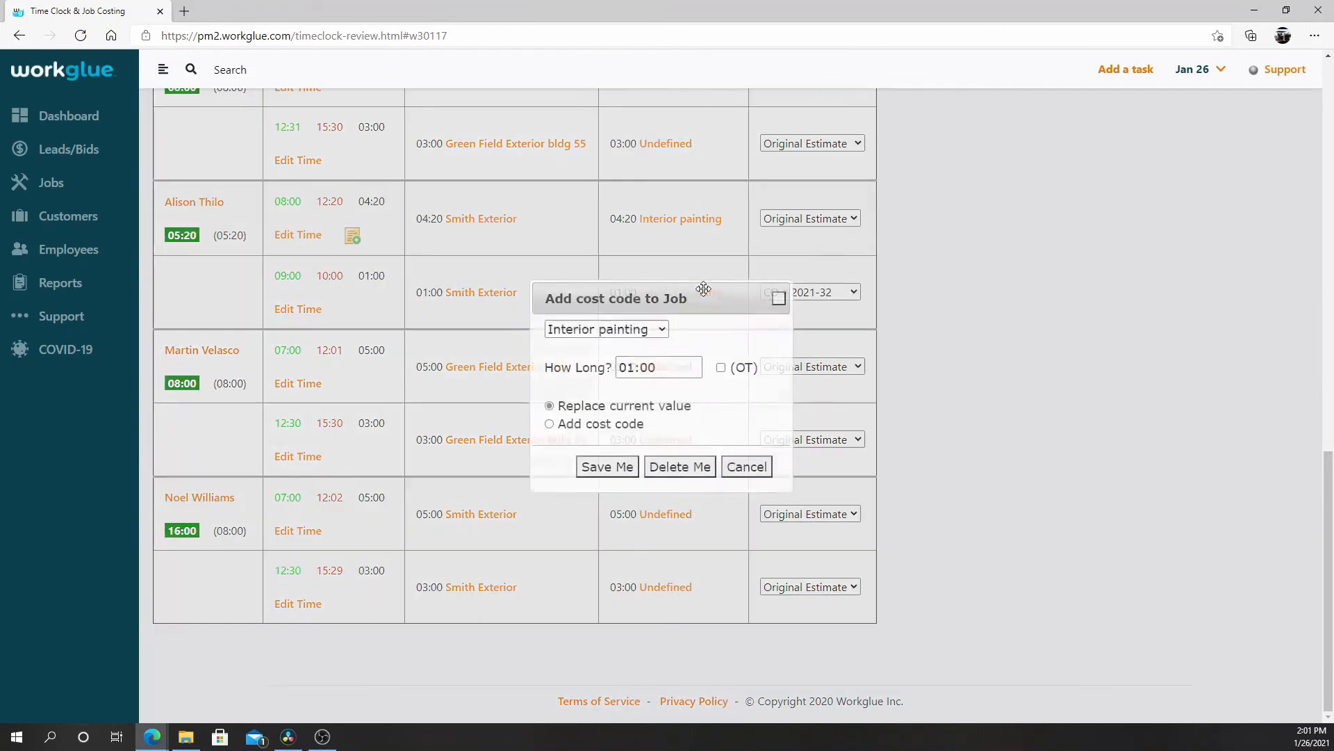
left_click(650, 330)
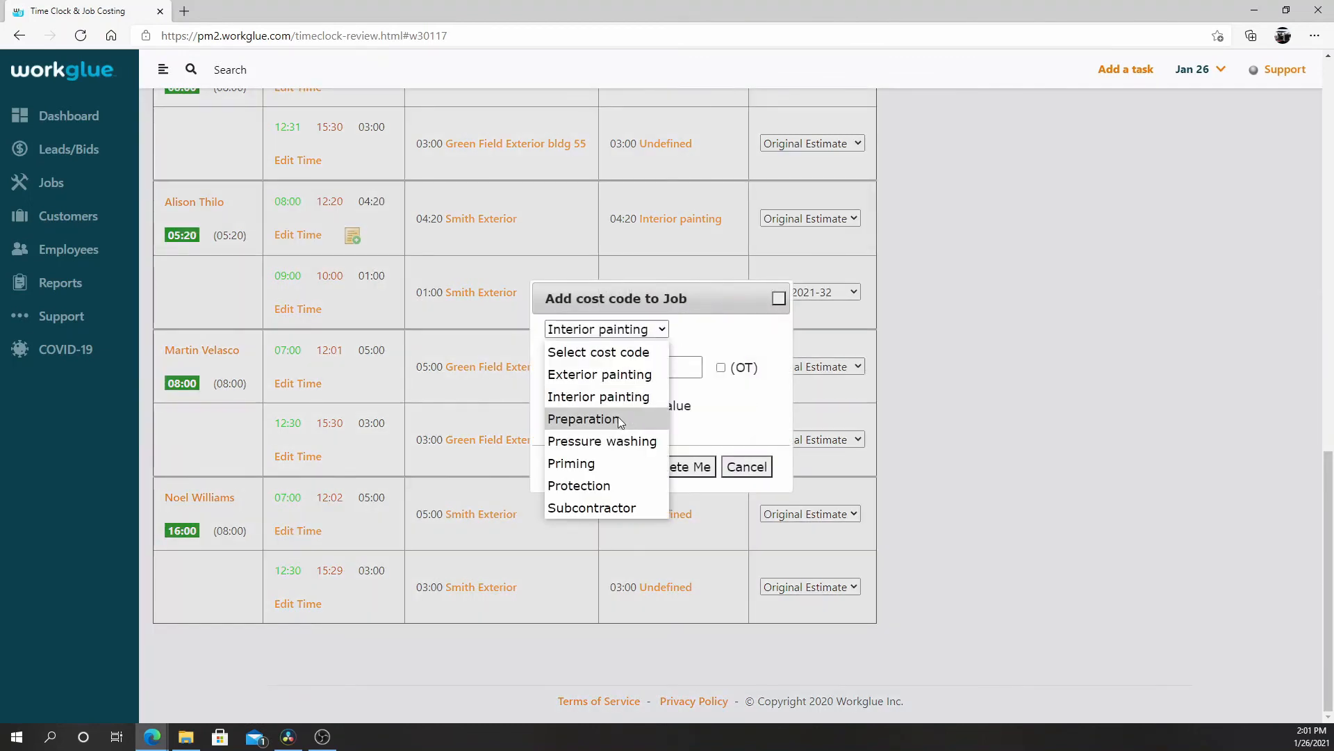
left_click(621, 419)
left_click(608, 467)
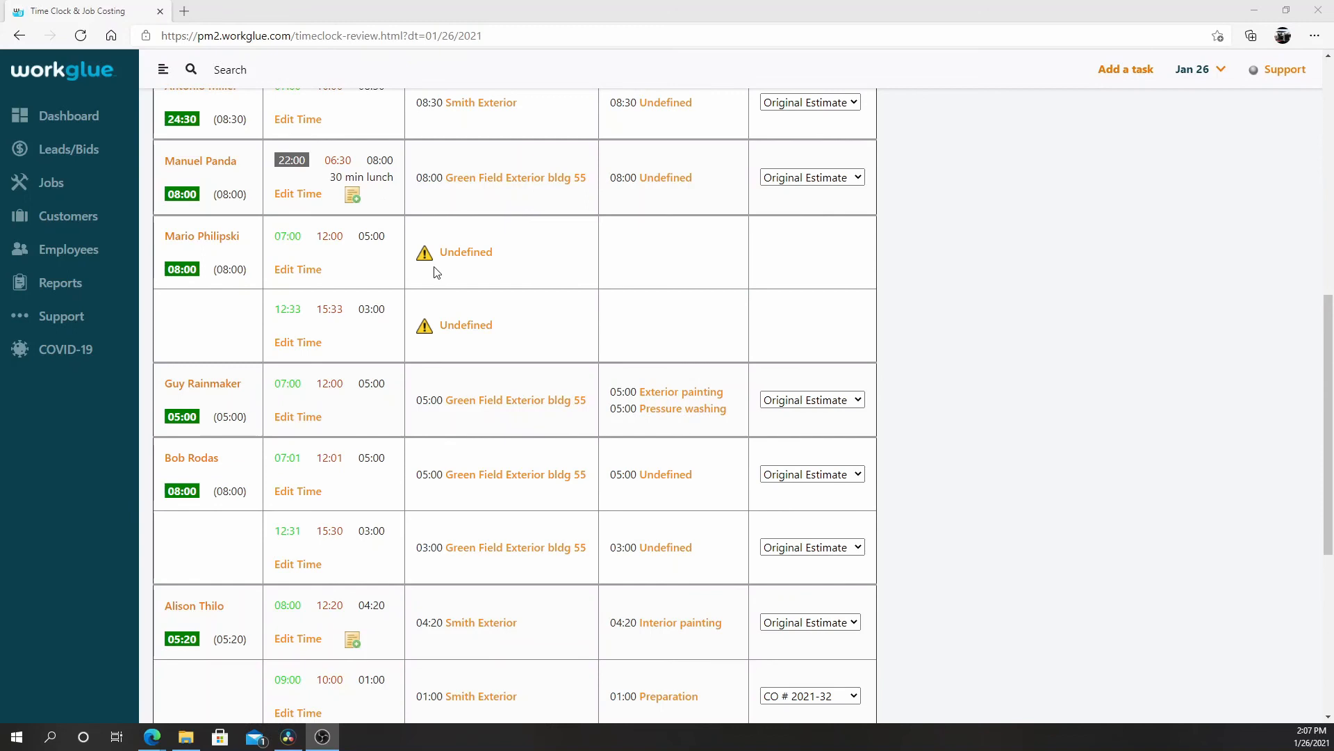
Allocate 05:00 of the 07:00 to 12:00 entry with an undefined job to Catholic School Exterior.
left_click(483, 254)
left_click(612, 294)
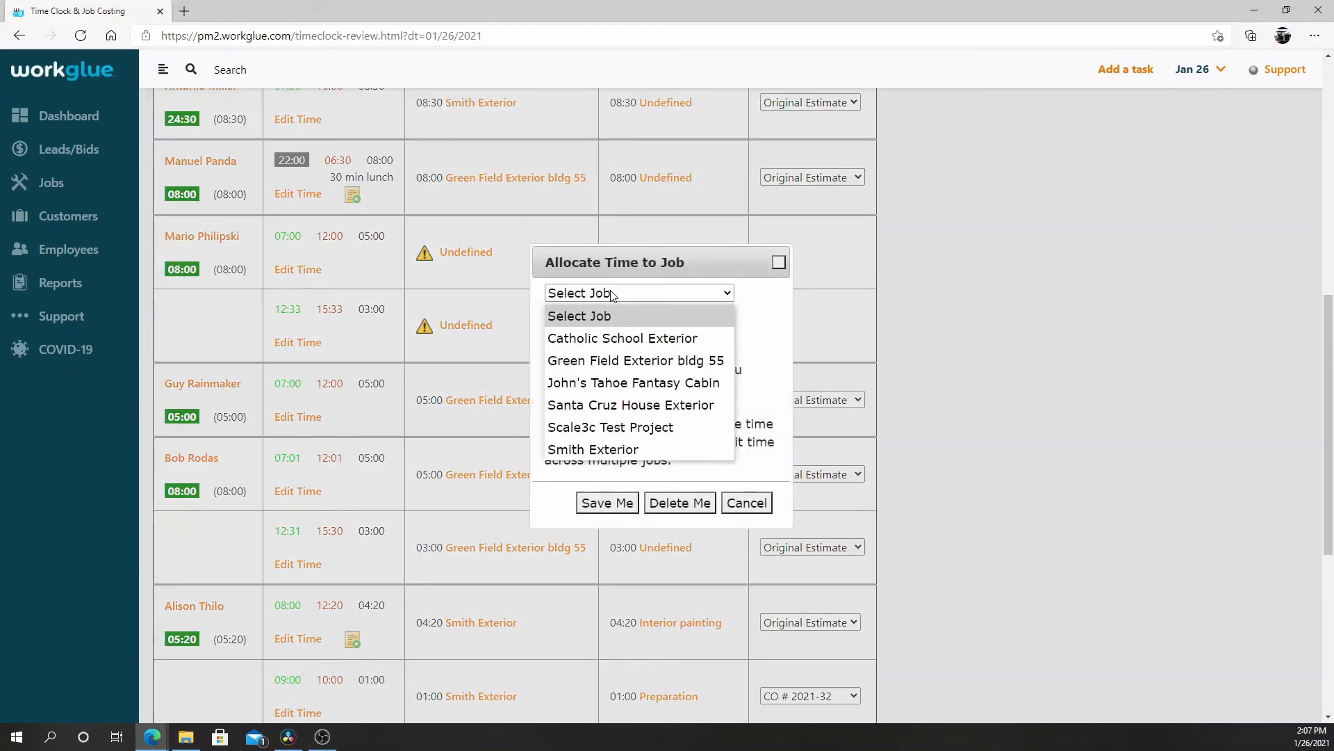
left_click(626, 334)
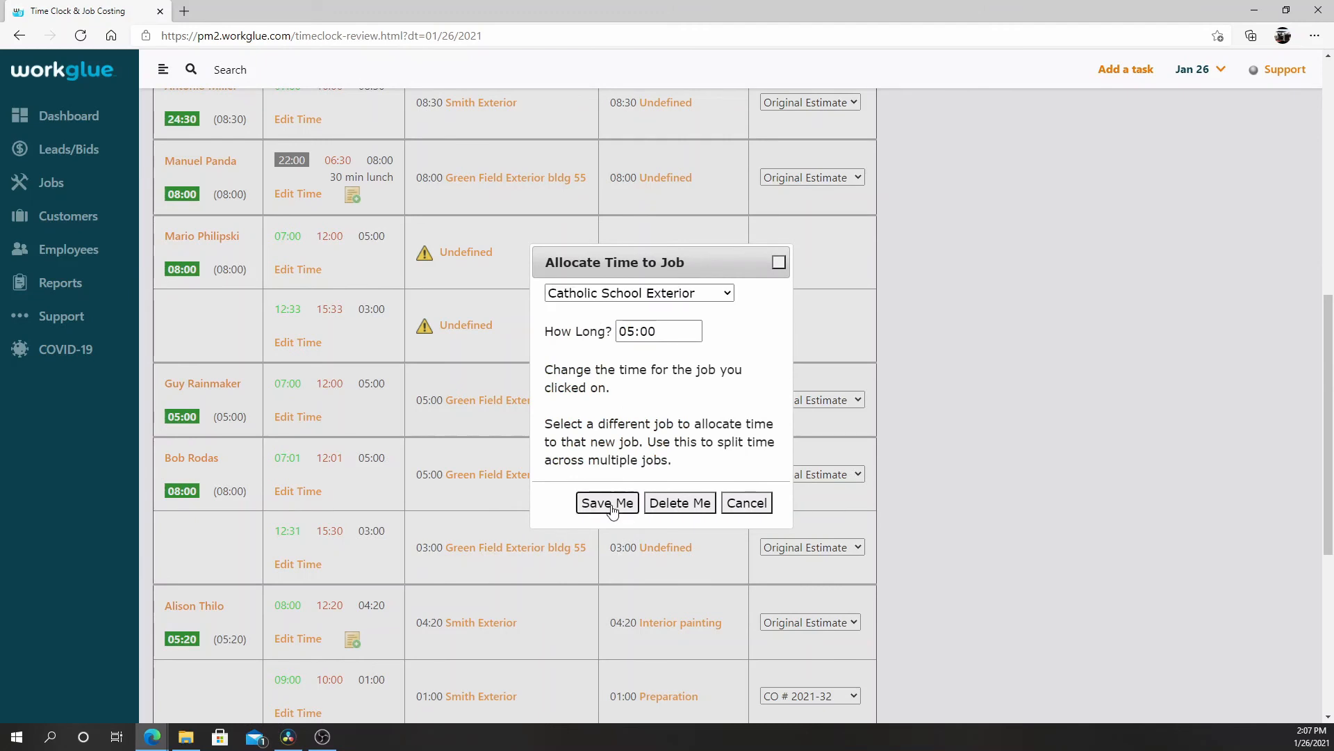
left_click(607, 503)
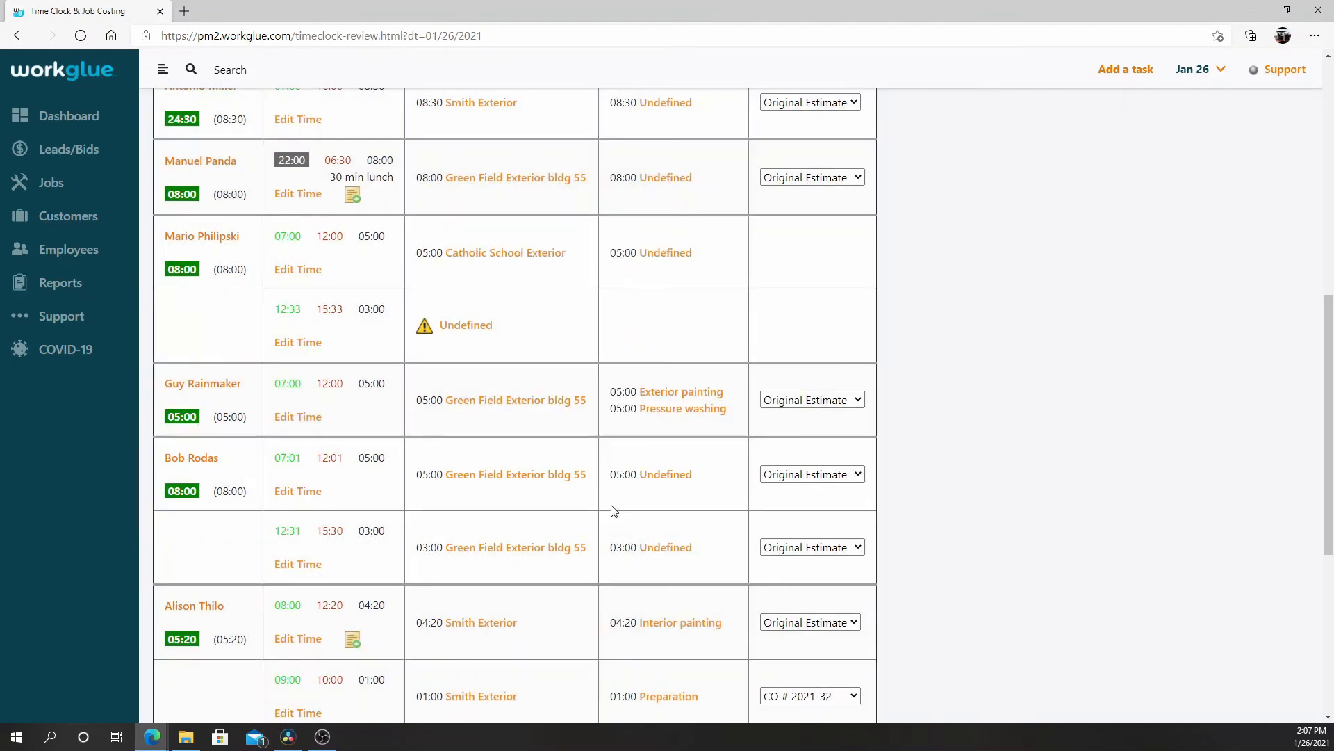
Assign the Interior painting cost code to the Catholic School Exterior time of the 07:00 to 12:00 entry.
left_click(679, 261)
left_click(646, 330)
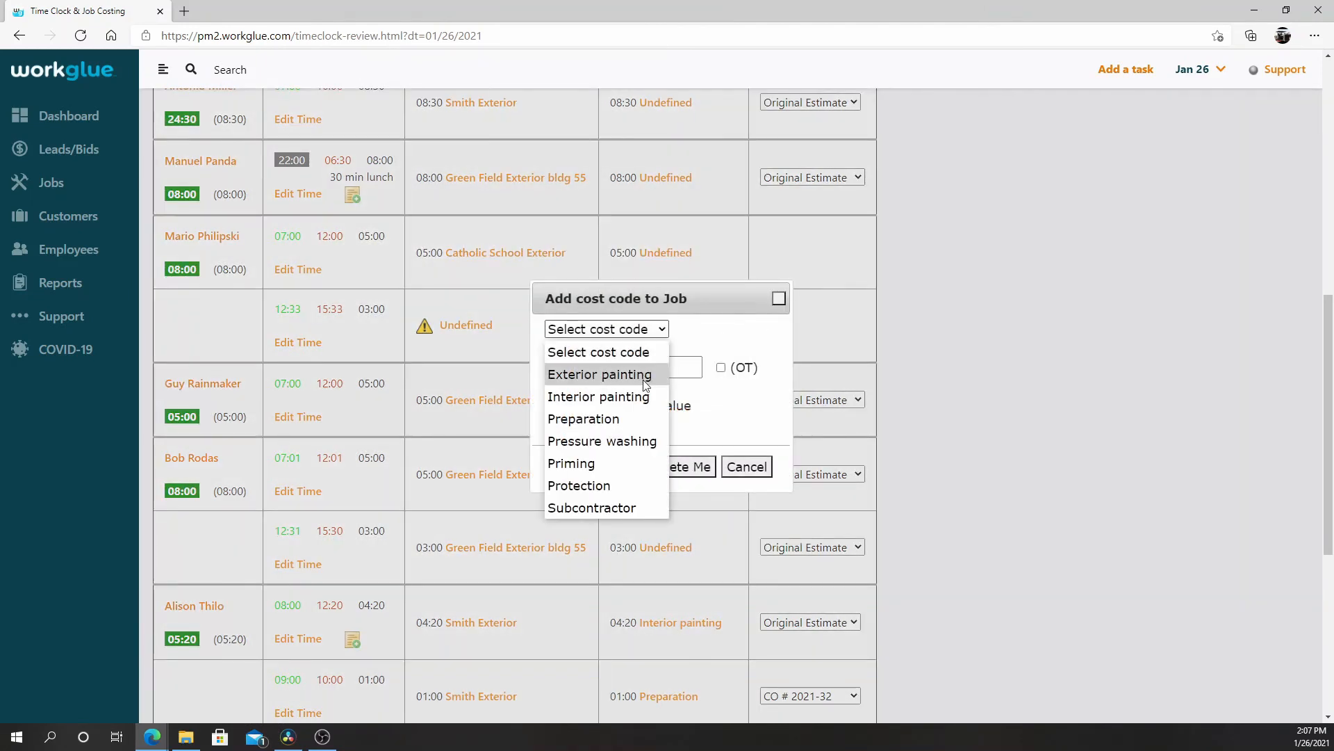
left_click(599, 396)
left_click(612, 467)
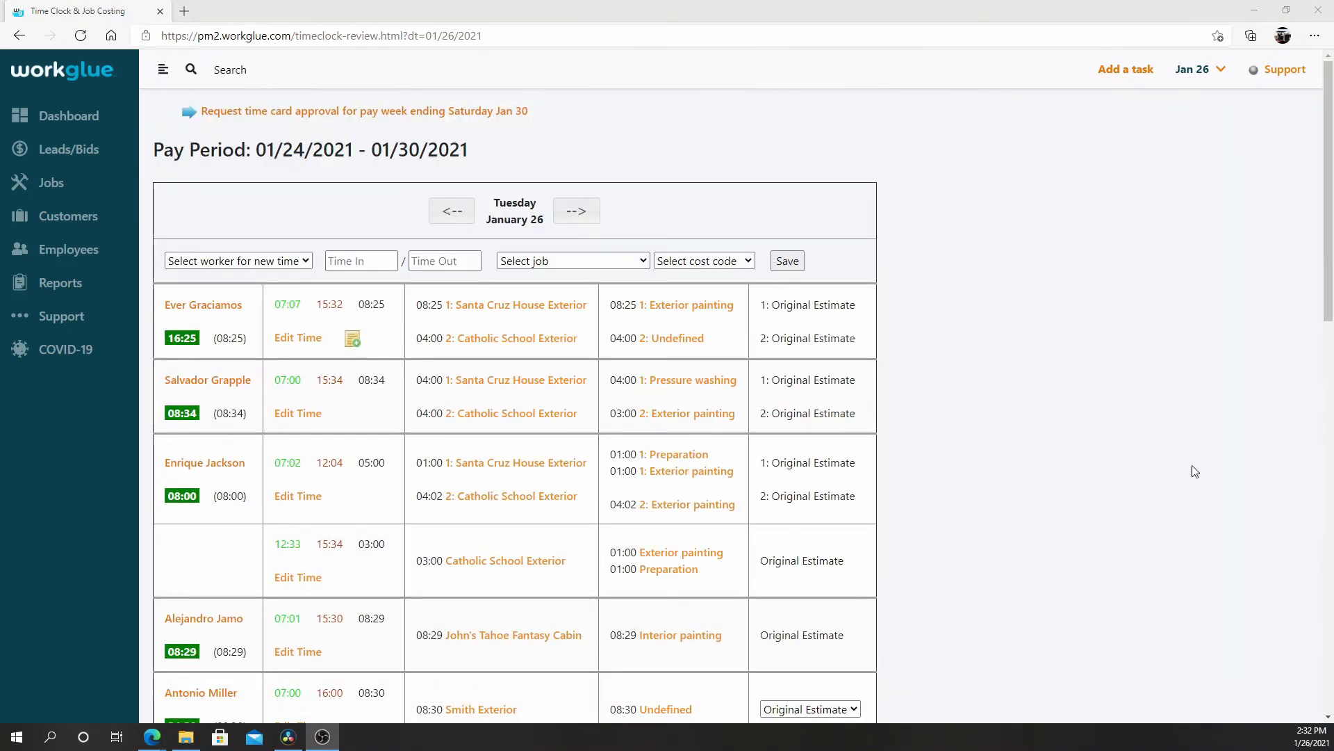
Review the January 26 time entries and the active jobs' hours in Job Status, and return to the Dashboard.
scroll(966, 513, "down", 3)
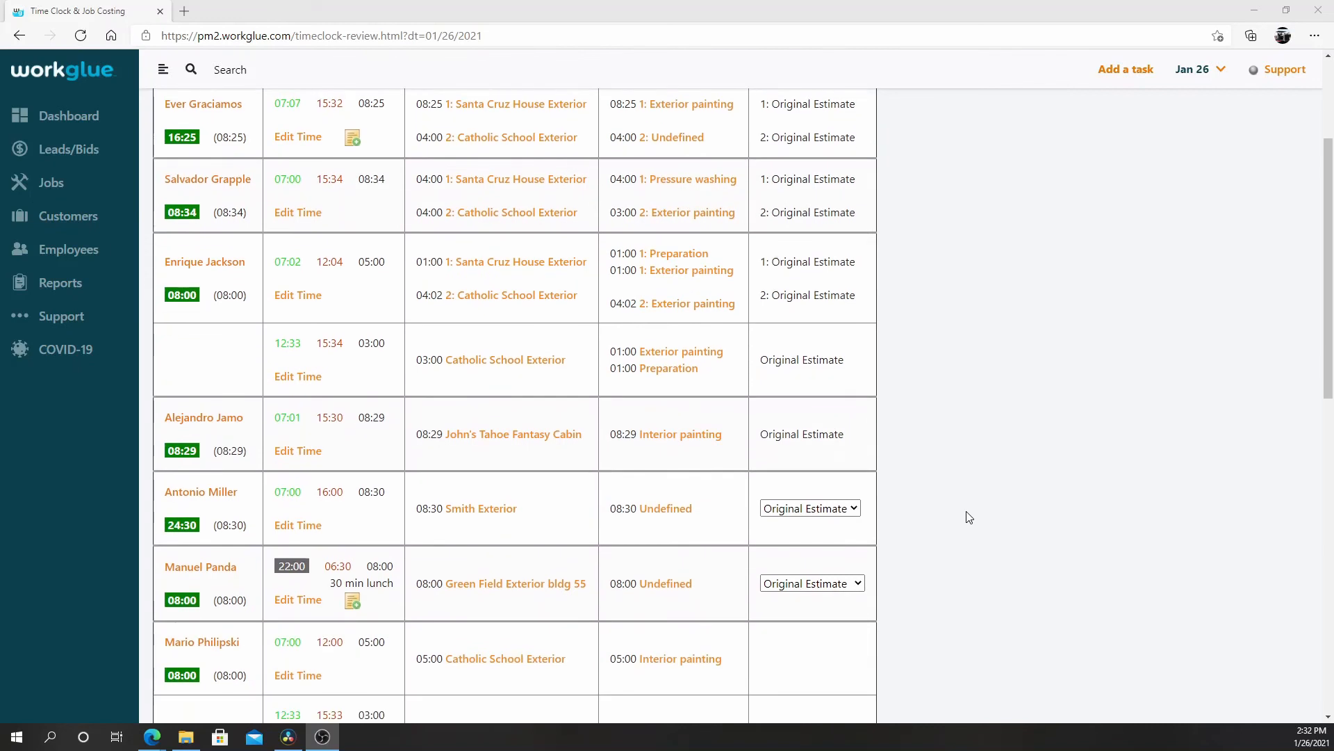
scroll(970, 517, "up", 2)
scroll(969, 517, "up", 2)
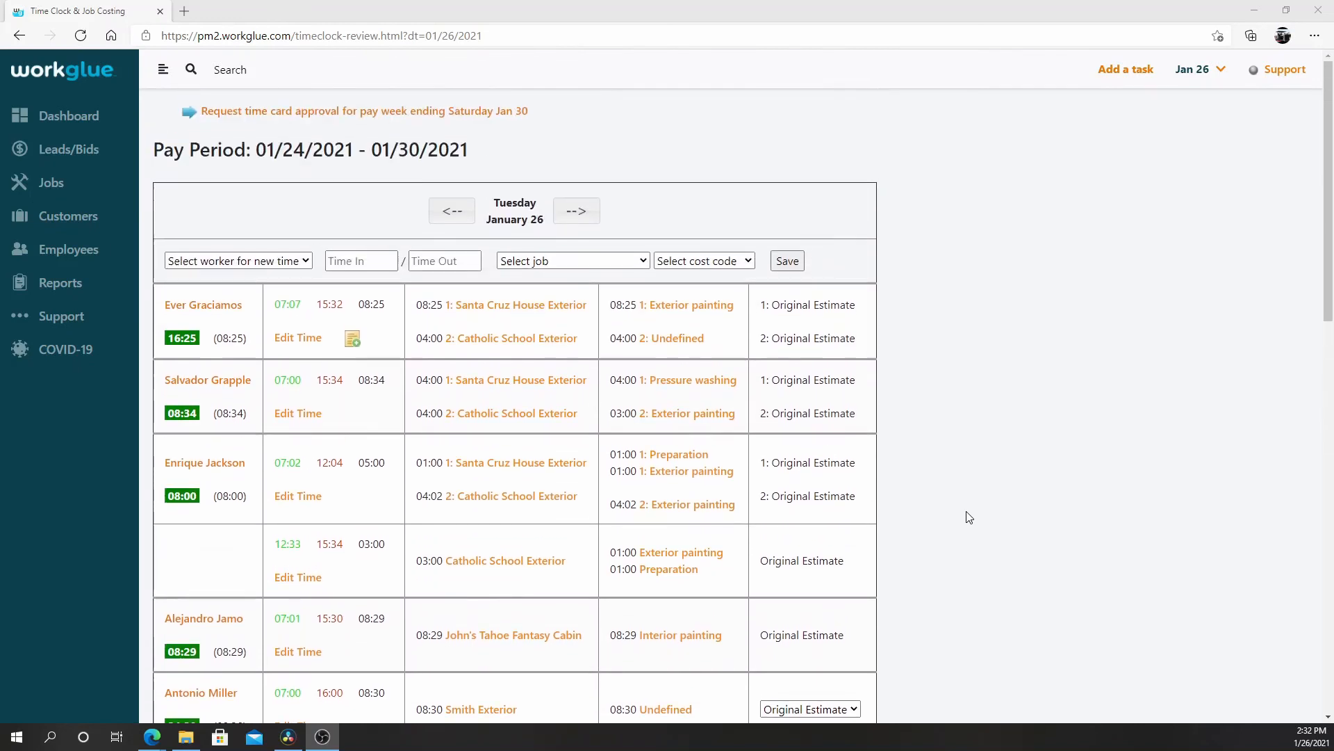
left_click(52, 182)
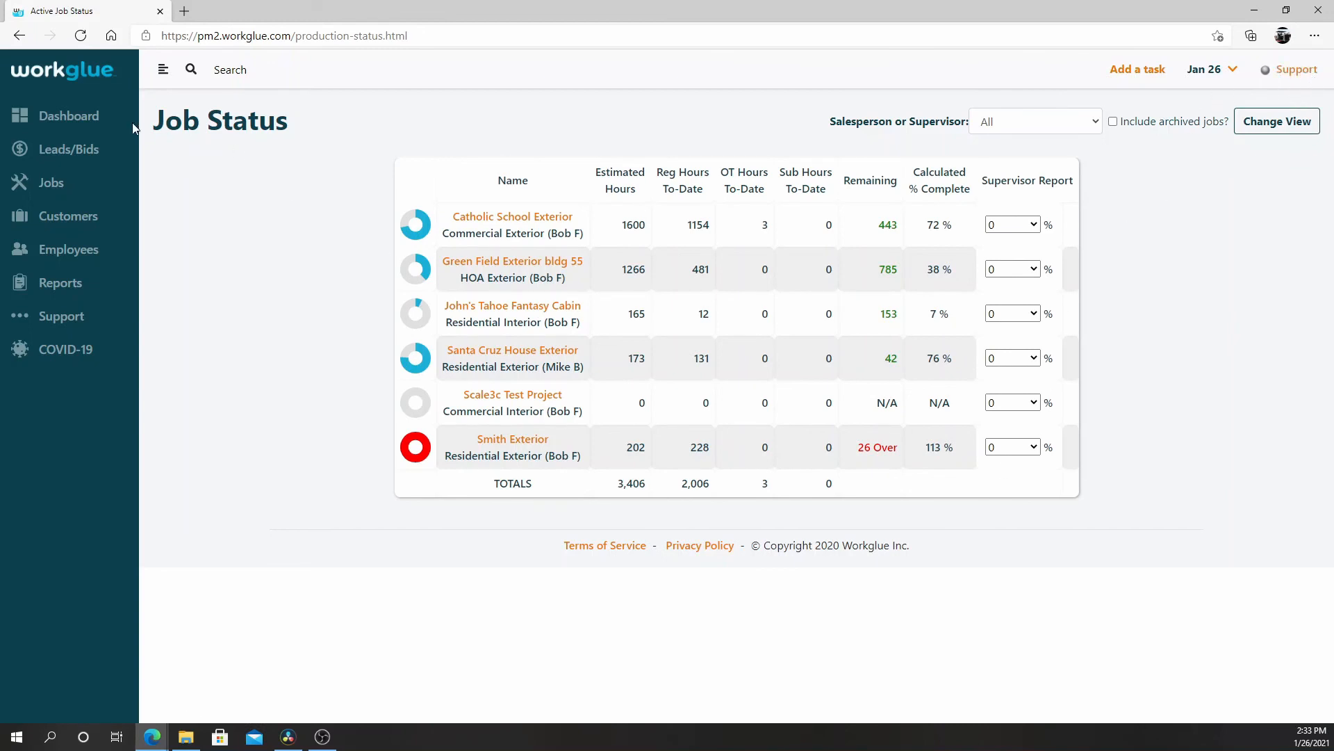
left_click(64, 118)
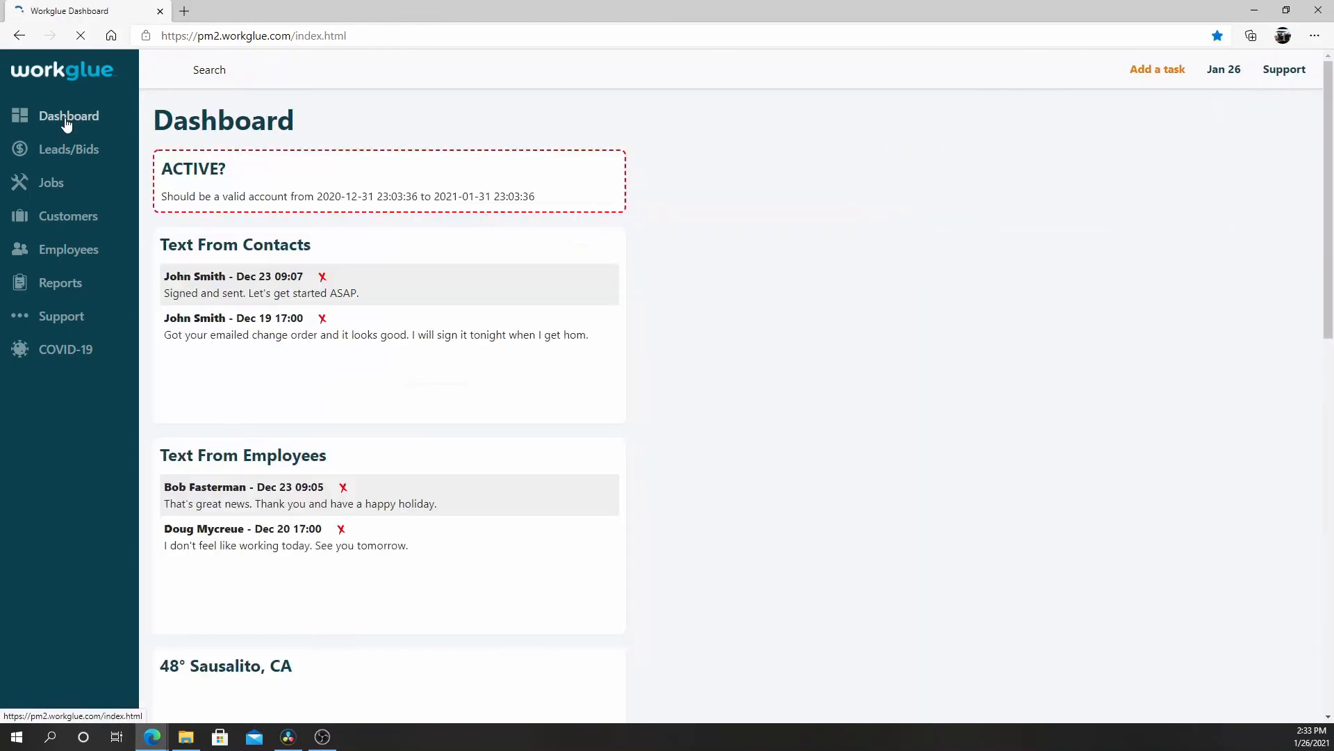